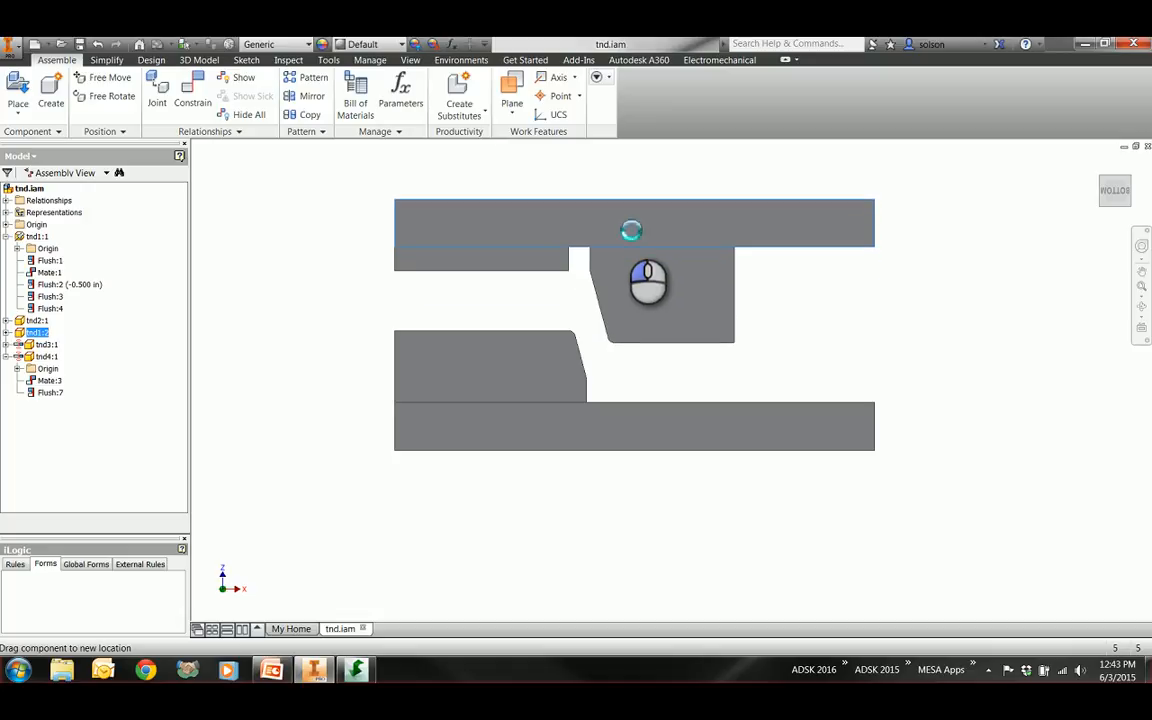
Move the upper plate and its attached tapered block slightly to test how the components travel freely
{"action": "left_click_drag", "start_coordinate": [640, 282], "coordinate": [641, 311]}
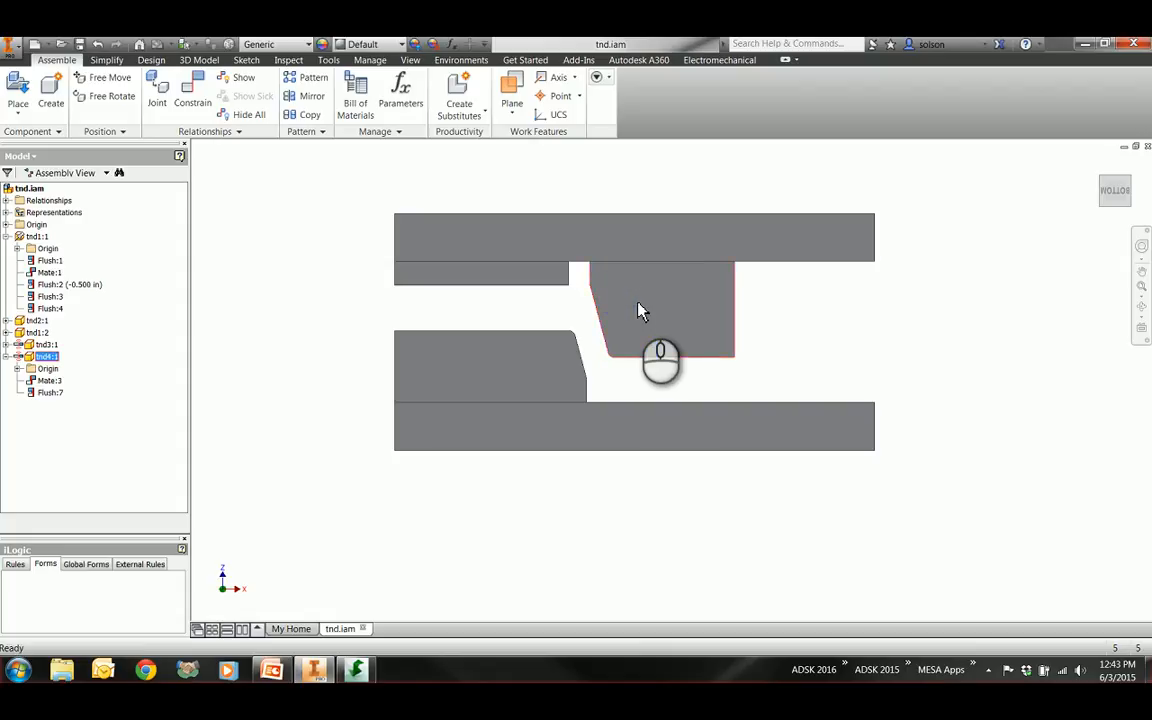
{"action": "left_click", "coordinate": [538, 274]}
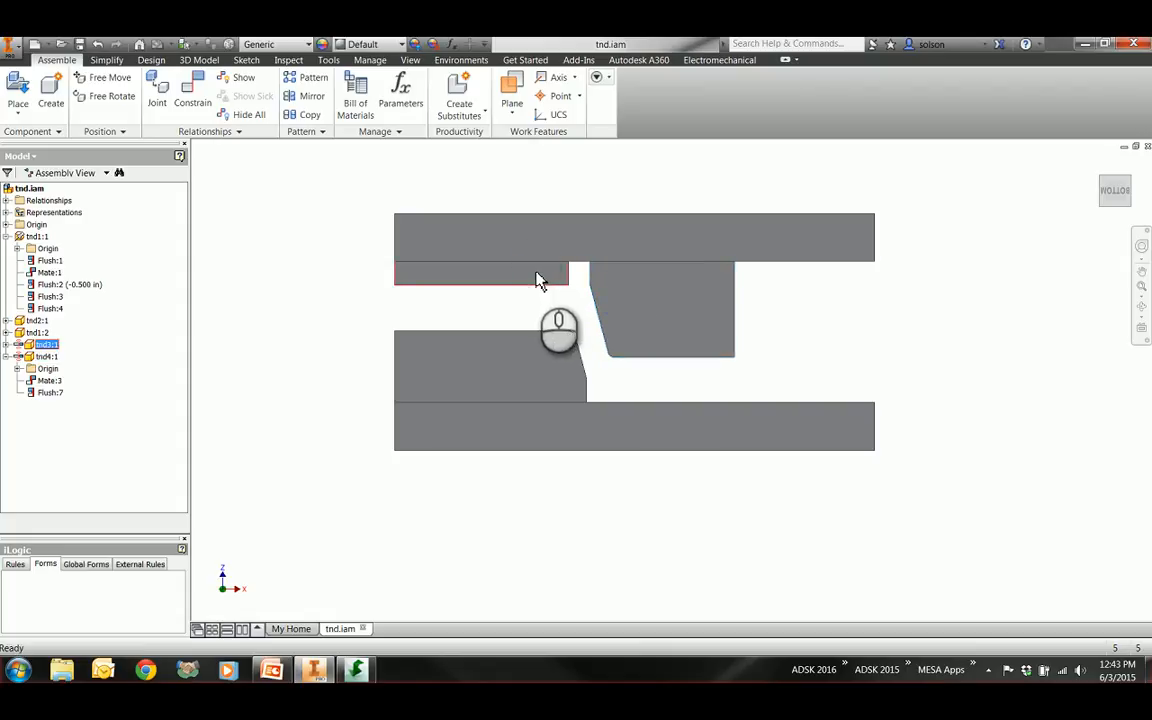
{"action": "mouse_move", "coordinate": [640, 285]}
{"action": "left_mouse_down"}
{"action": "mouse_move", "coordinate": [627, 291]}
{"action": "mouse_move", "coordinate": [643, 290]}
{"action": "left_mouse_up"}
{"action": "left_click_drag", "start_coordinate": [609, 243], "coordinate": [601, 237]}
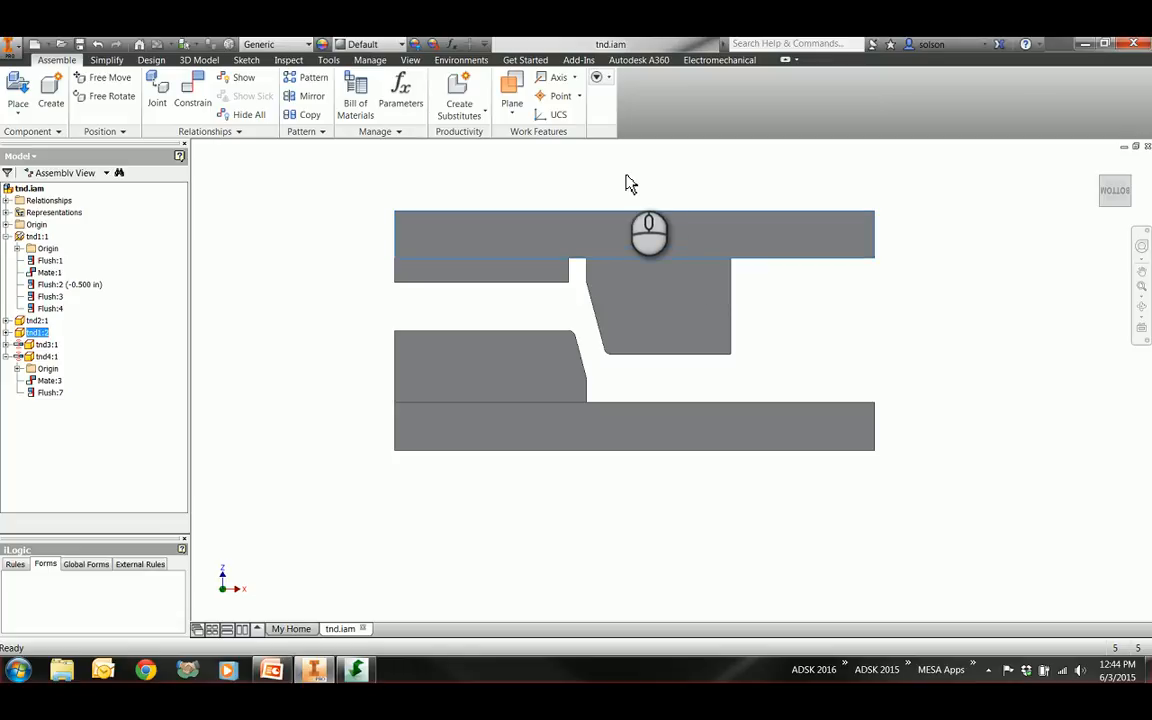
Mate the tapered block's short vertical side face to the end face of the thin upper block with a 0.000 in offset
{"action": "middle_click_drag", "start_coordinate": [625, 182], "coordinate": [625, 175], "text": "shift"}
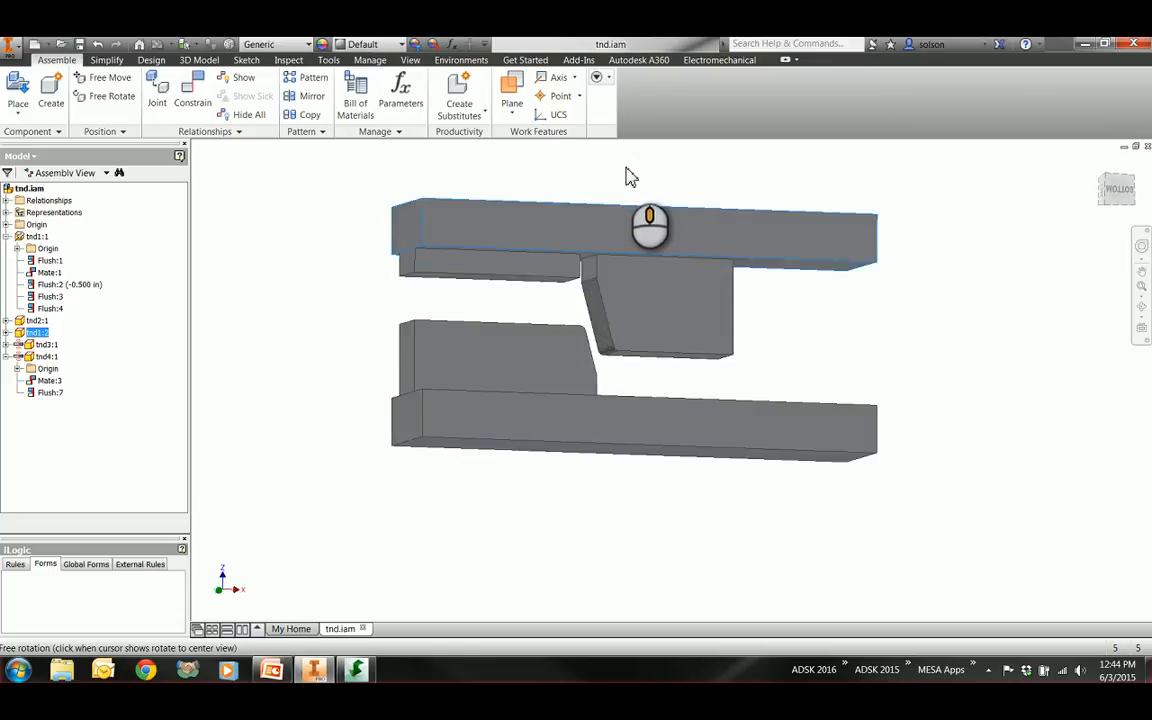
{"action": "left_click", "coordinate": [196, 100]}
{"action": "scroll", "coordinate": [597, 270], "scroll_direction": "down", "scroll_amount": 5}
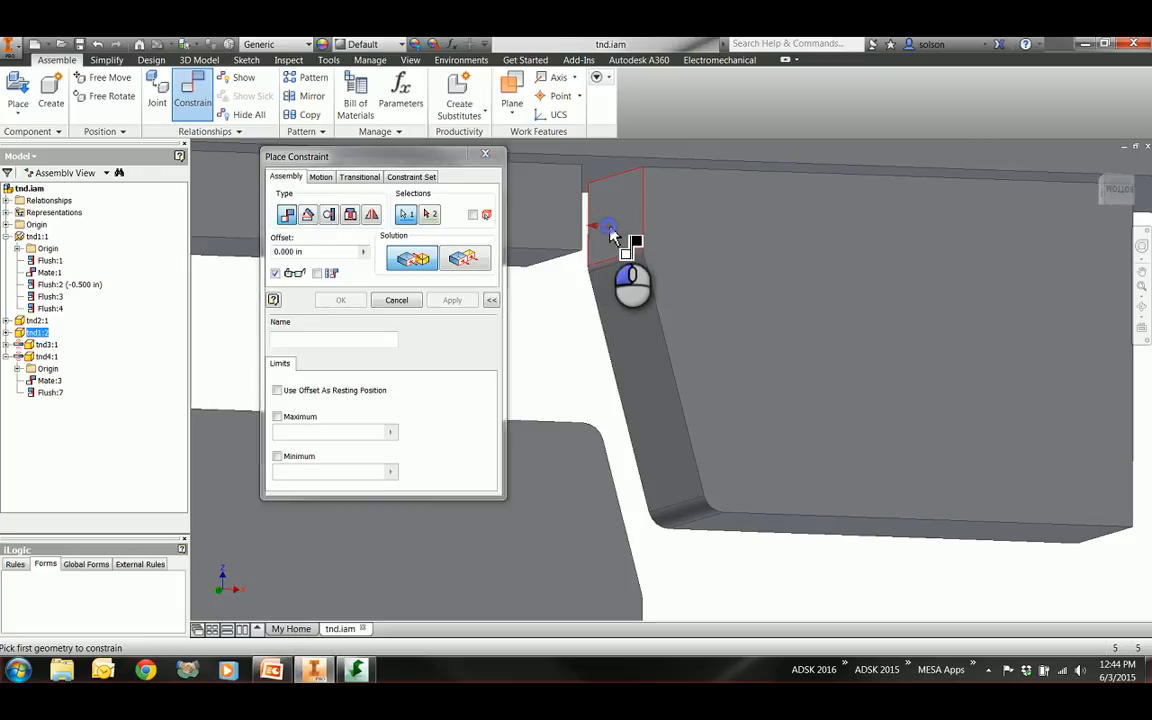
{"action": "left_click", "coordinate": [610, 230]}
{"action": "scroll", "coordinate": [753, 317], "scroll_direction": "up", "scroll_amount": 5}
{"action": "middle_click_drag", "start_coordinate": [752, 315], "coordinate": [702, 308], "text": "shift"}
{"action": "left_click", "coordinate": [702, 308]}
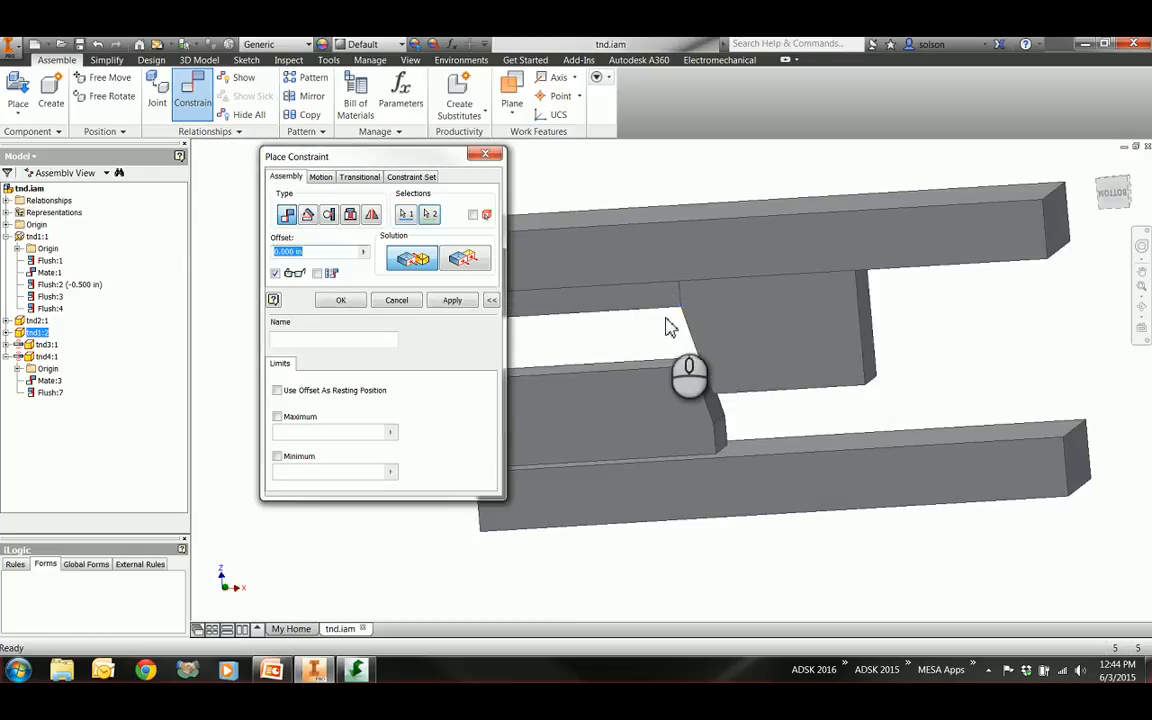
{"action": "left_click", "coordinate": [453, 301]}
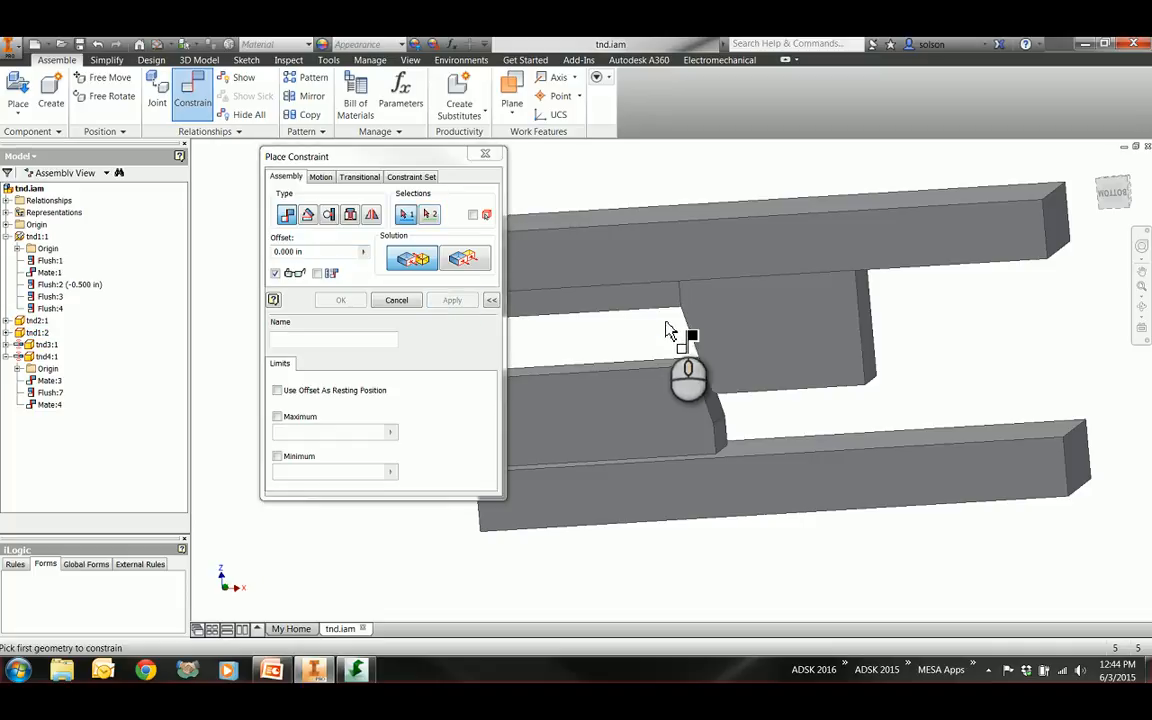
Mate the tapered block's slanted face to the lower block's slanted face with a 0.000 in offset, and finish constraining
{"action": "scroll", "coordinate": [668, 330], "scroll_direction": "up", "scroll_amount": 5}
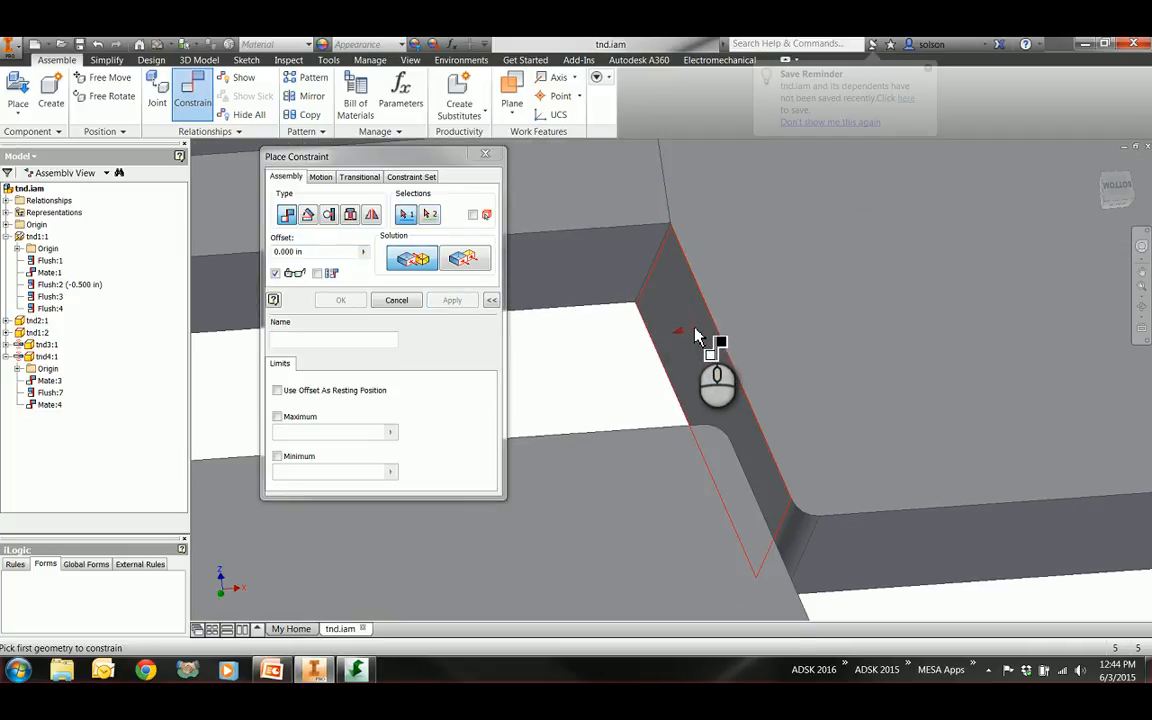
{"action": "left_click", "coordinate": [697, 335]}
{"action": "middle_click_drag", "start_coordinate": [710, 329], "coordinate": [751, 369], "text": "shift"}
{"action": "scroll", "coordinate": [768, 408], "scroll_direction": "up", "scroll_amount": 4}
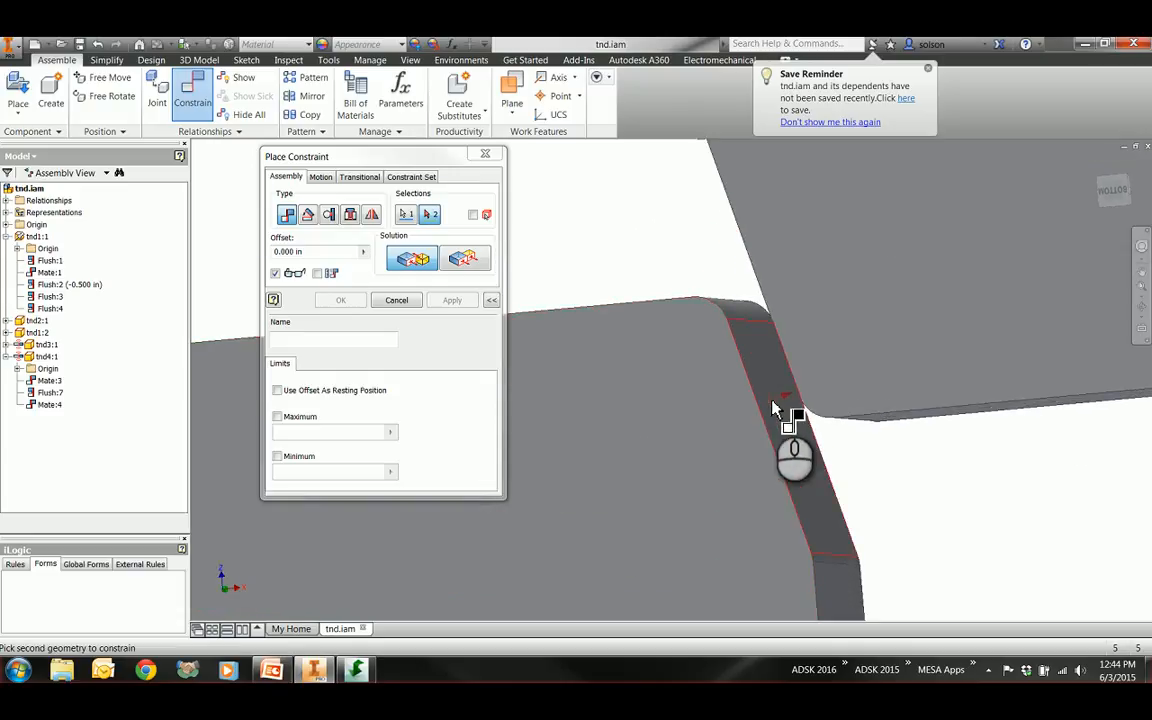
{"action": "left_click", "coordinate": [773, 408]}
{"action": "left_click", "coordinate": [452, 305]}
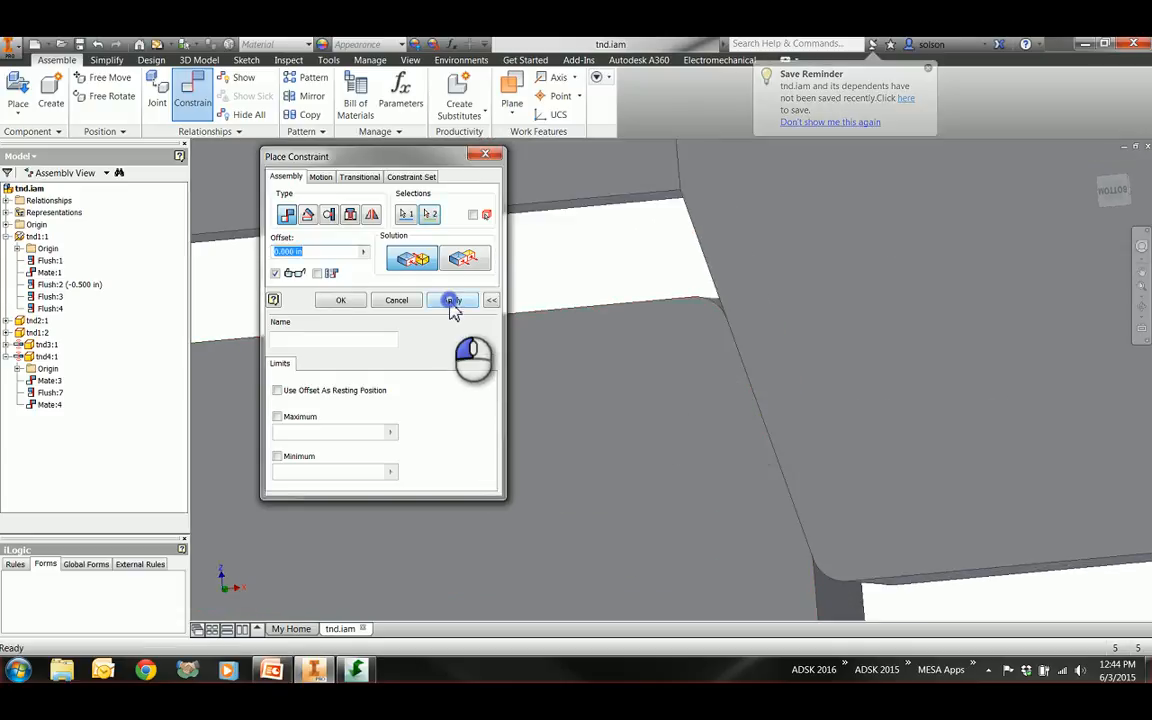
{"action": "left_click", "coordinate": [405, 300]}
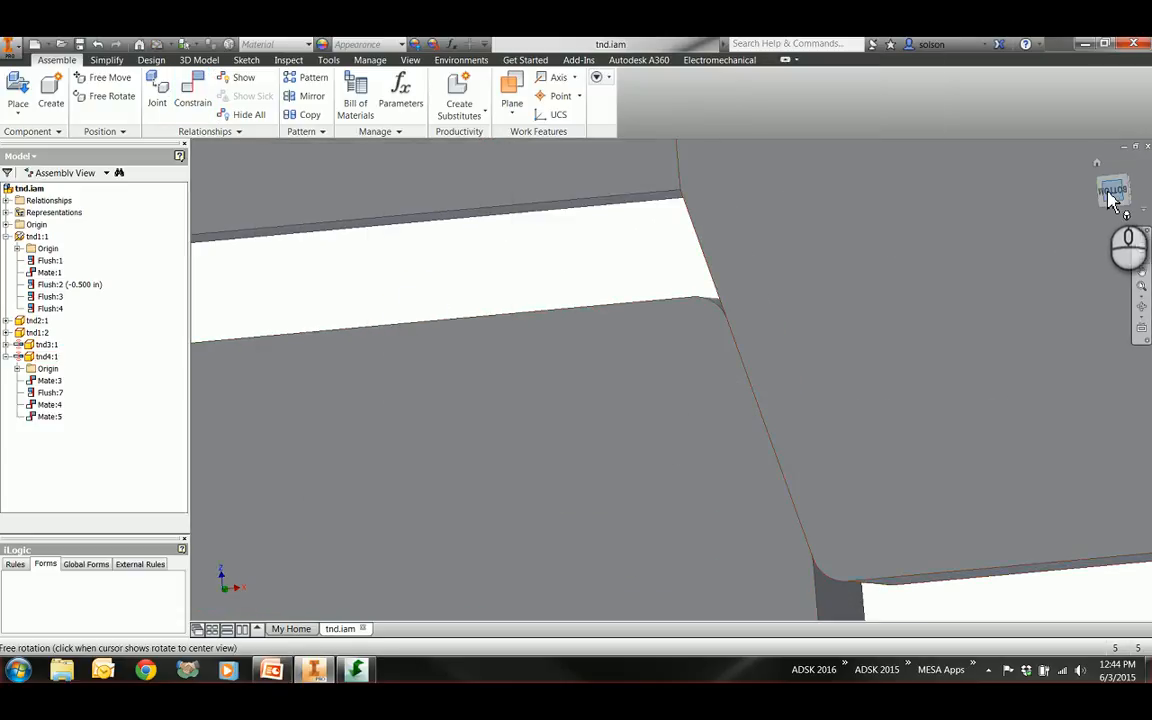
{"action": "left_click", "coordinate": [1112, 190]}
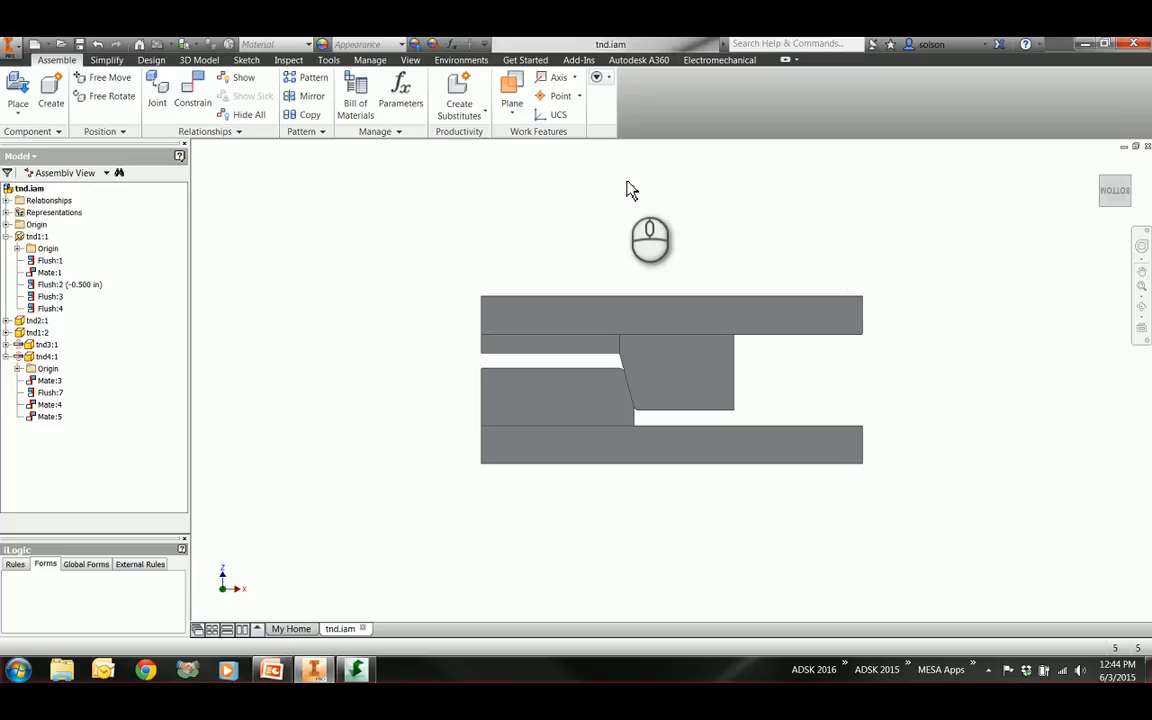
Set up a mate between the upper plate's underside and the lower plate's top face, using the predicted offset
{"action": "middle_click_drag", "start_coordinate": [581, 231], "coordinate": [559, 218], "text": "shift"}
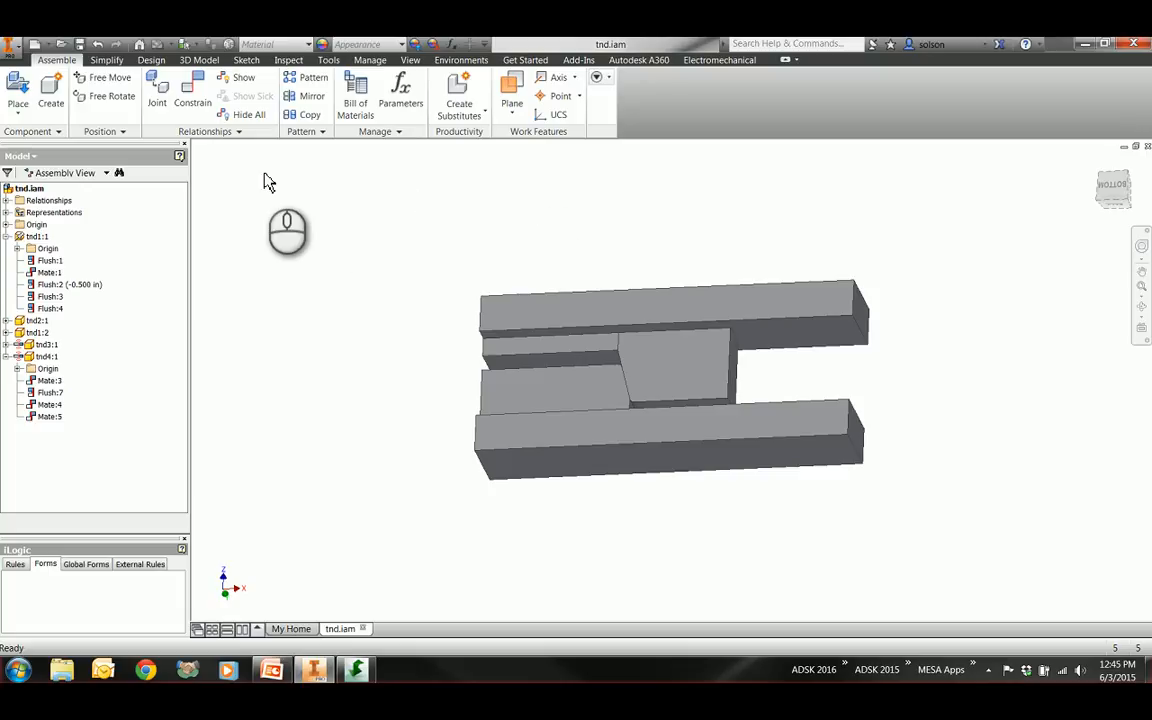
{"action": "left_click", "coordinate": [193, 96]}
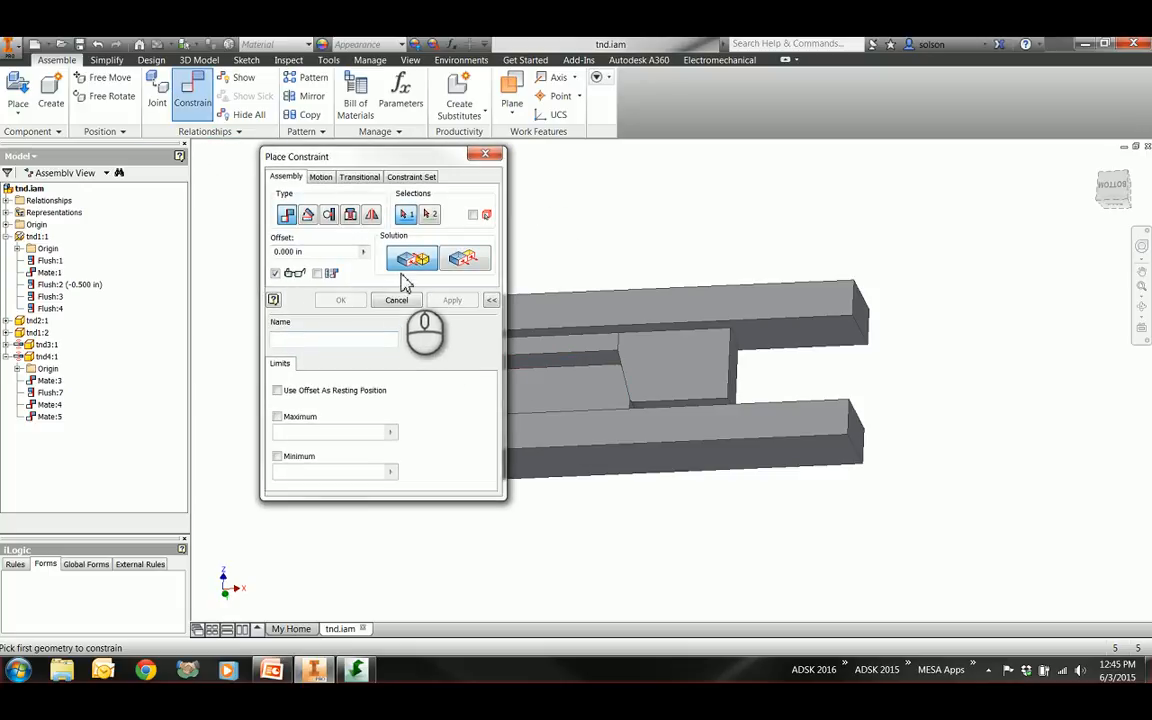
{"action": "scroll", "coordinate": [767, 345], "scroll_direction": "up", "scroll_amount": 3}
{"action": "left_click", "coordinate": [767, 326]}
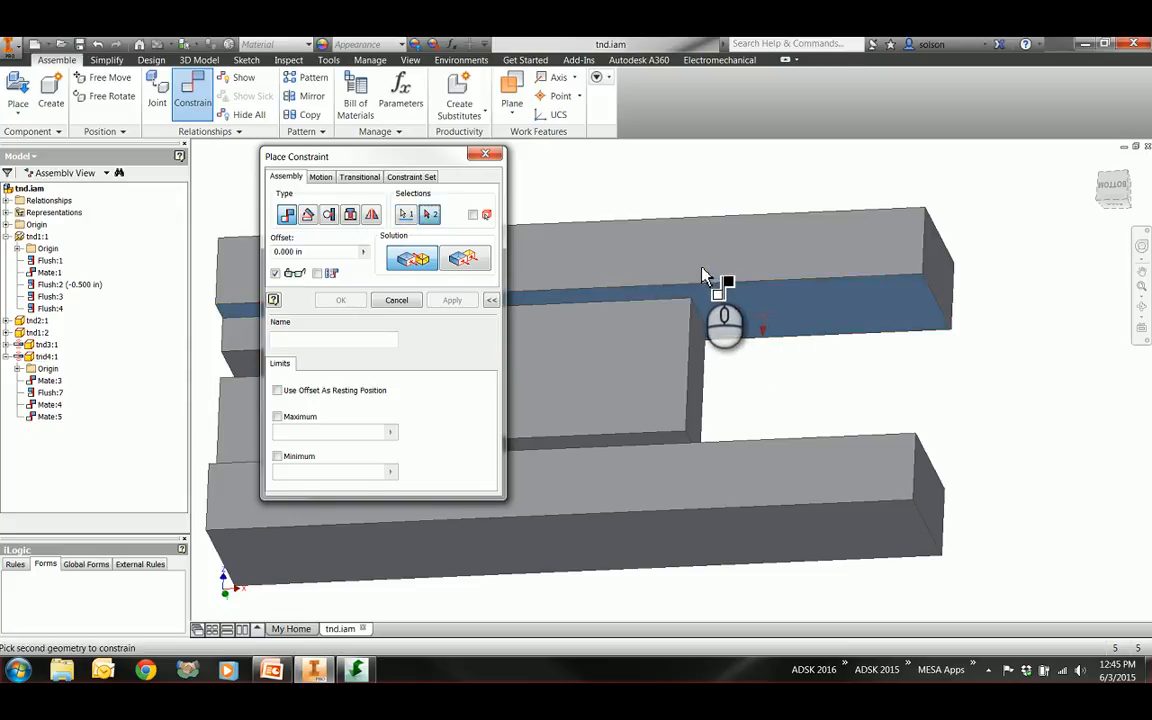
{"action": "left_click", "coordinate": [317, 274]}
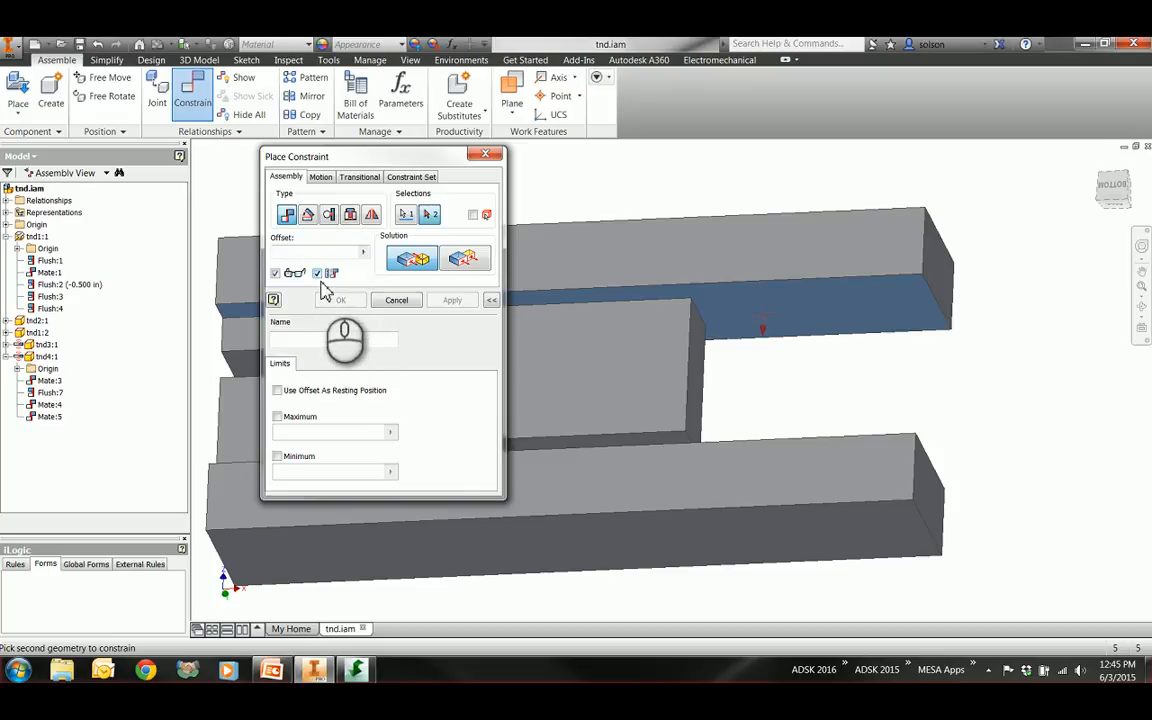
{"action": "middle_click_drag", "start_coordinate": [650, 355], "coordinate": [694, 463], "text": "shift"}
{"action": "left_click", "coordinate": [740, 486]}
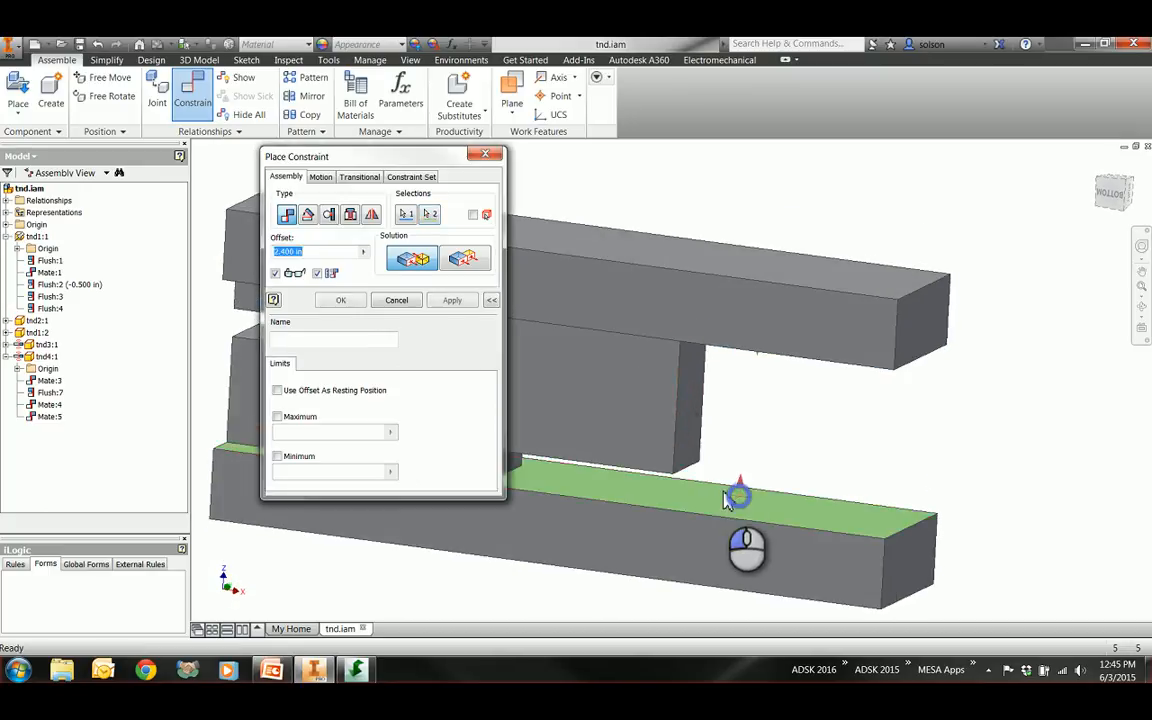
Define the plate mate's offset as the named parameter "Offset = 2.400 in" and accept the conflicting relationship
{"action": "left_click", "coordinate": [278, 251]}
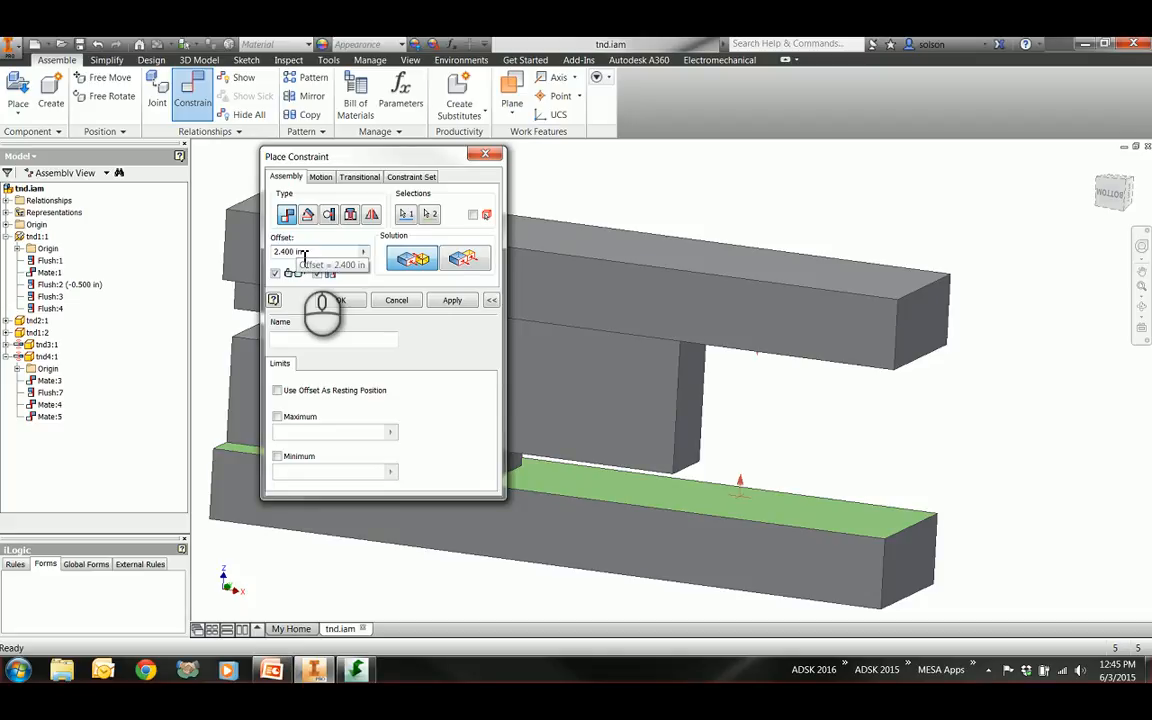
{"action": "type", "text": "Offs"}
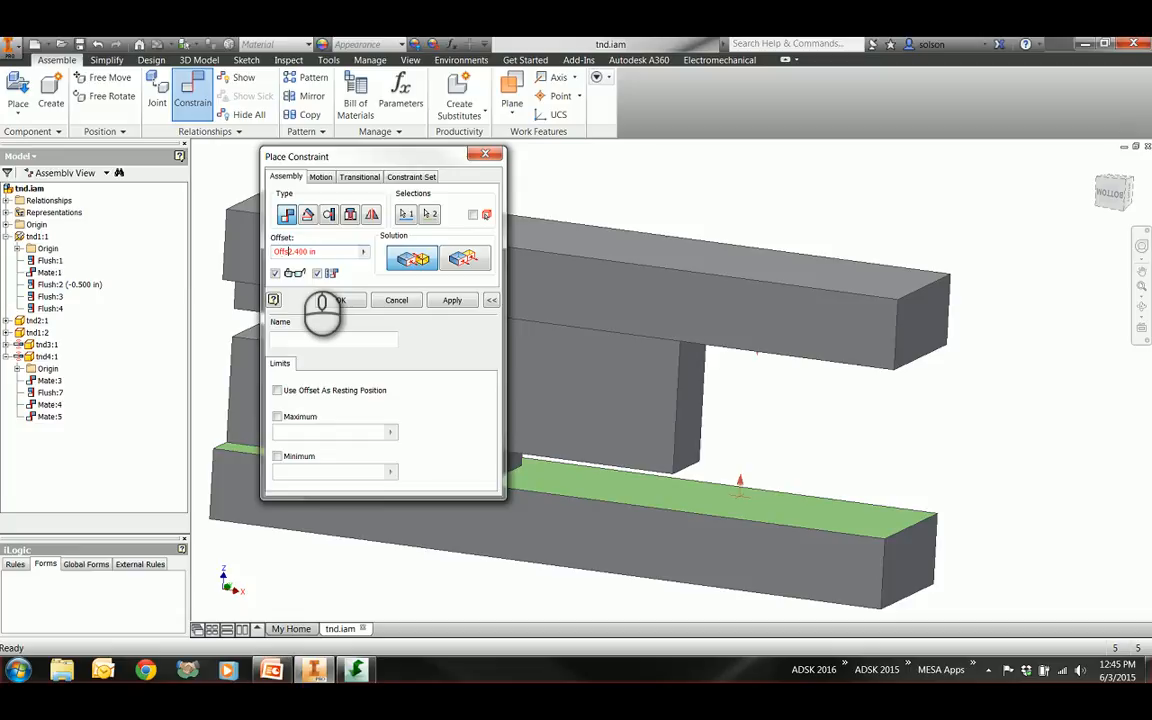
{"action": "type", "text": "et ="}
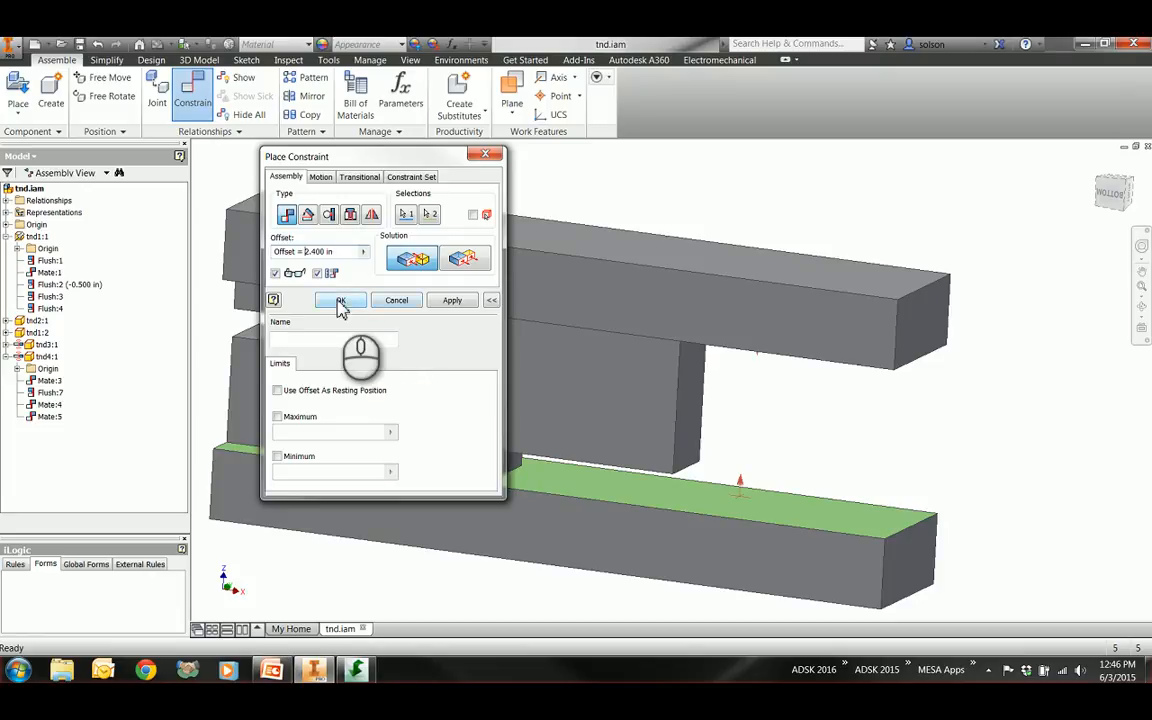
{"action": "left_click", "coordinate": [340, 304]}
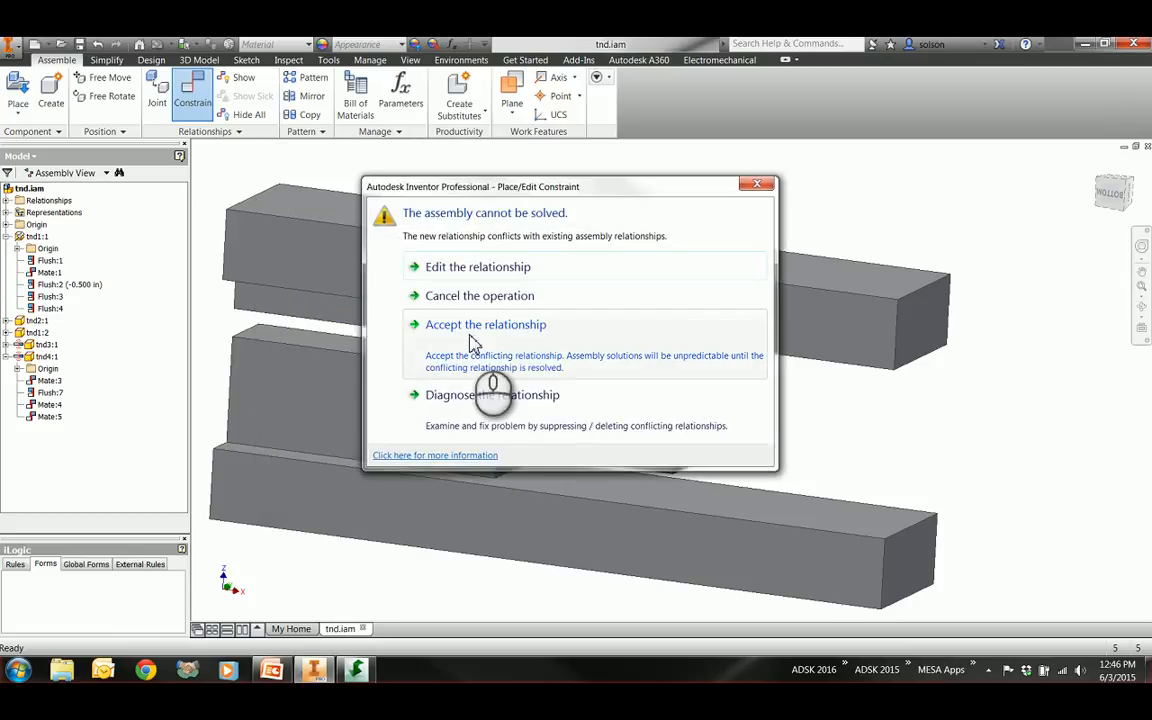
{"action": "left_click", "coordinate": [474, 342]}
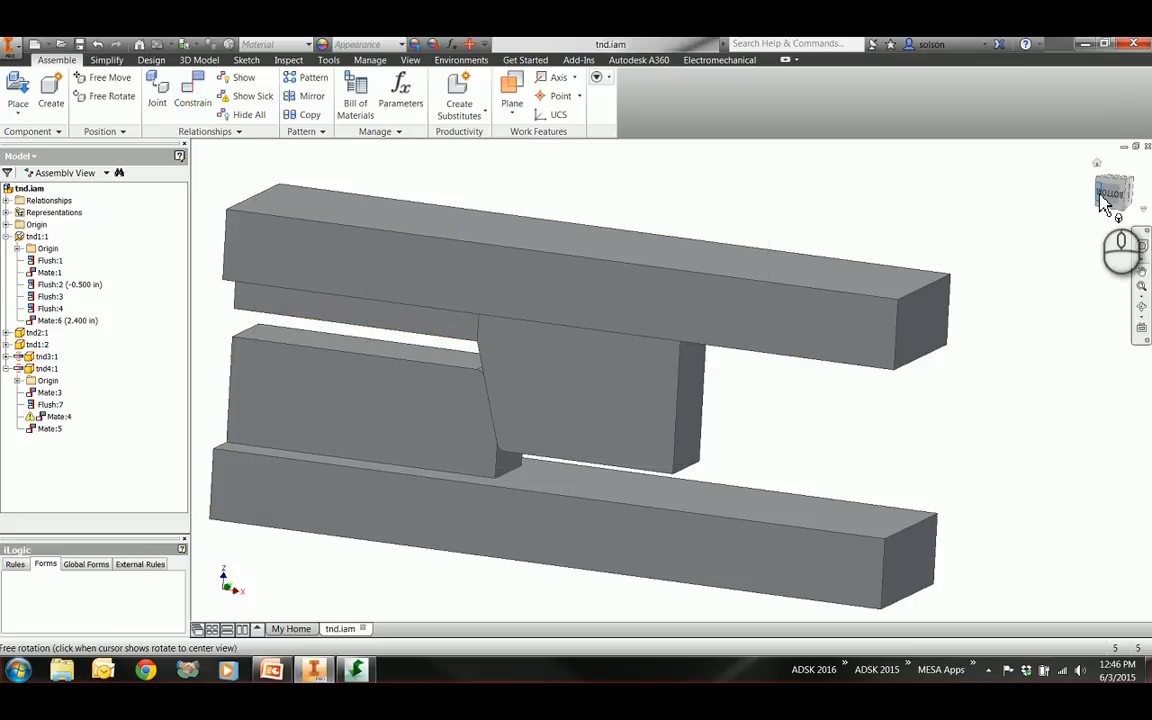
{"action": "left_click", "coordinate": [1108, 199]}
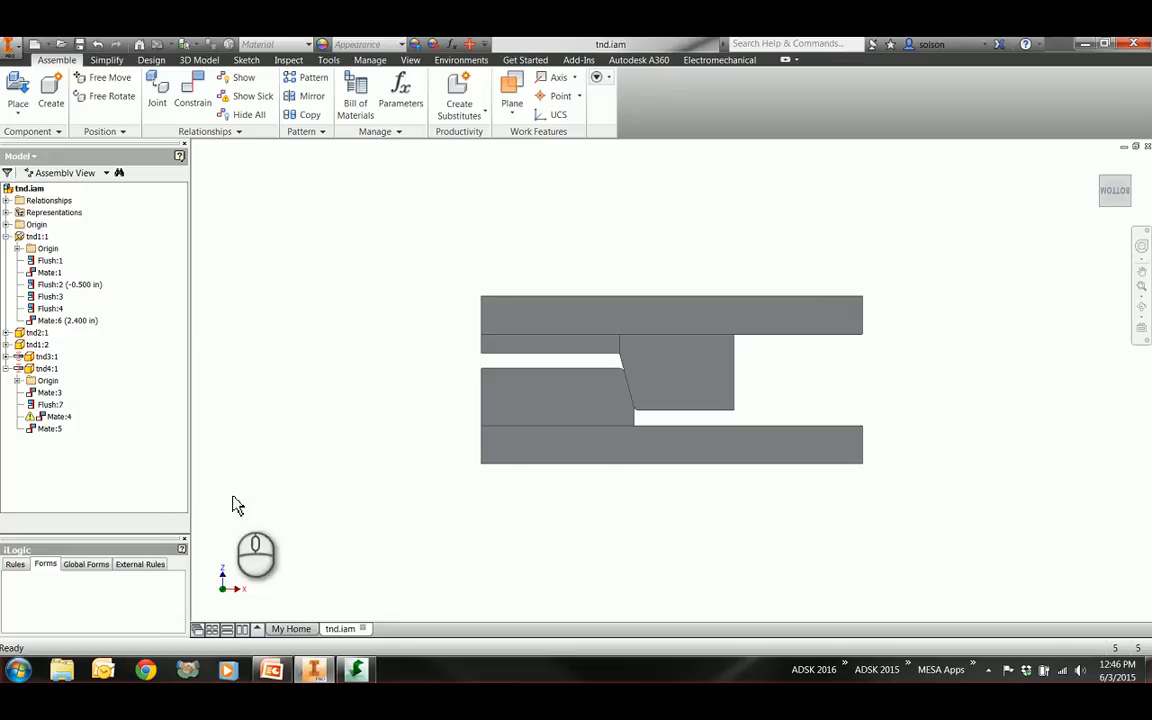
Suppress the conflicting Mate:4 constraint on tnd4:1
{"action": "right_click", "coordinate": [54, 420]}
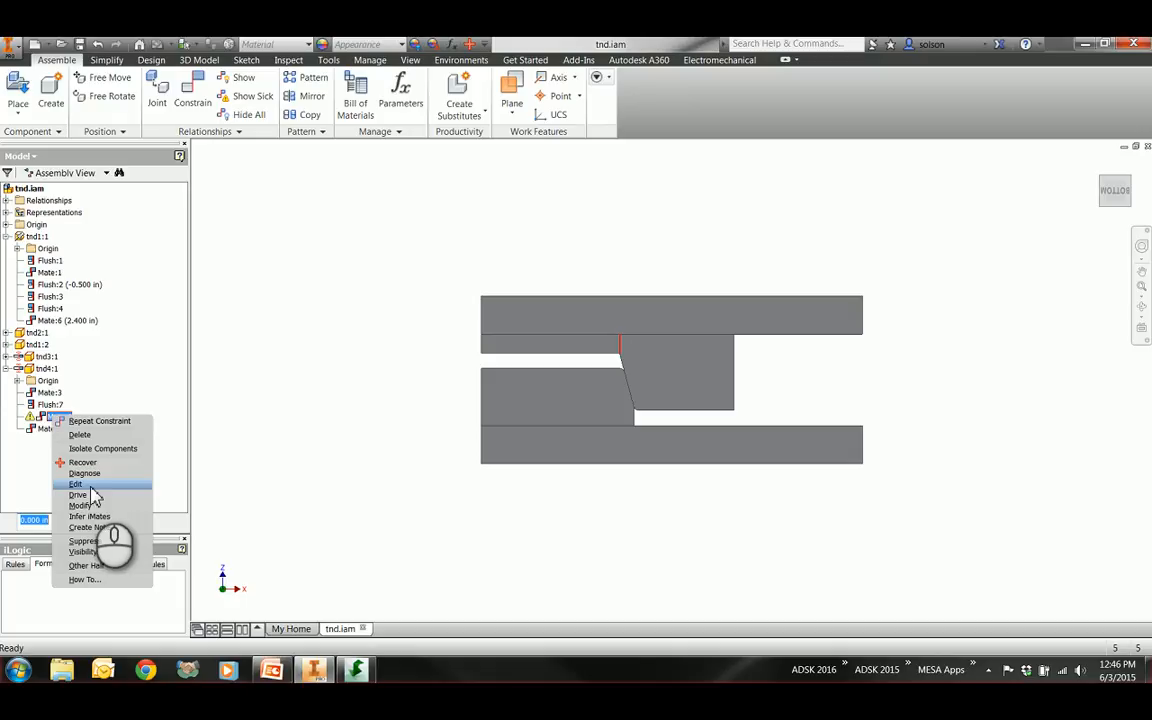
{"action": "left_click", "coordinate": [100, 541]}
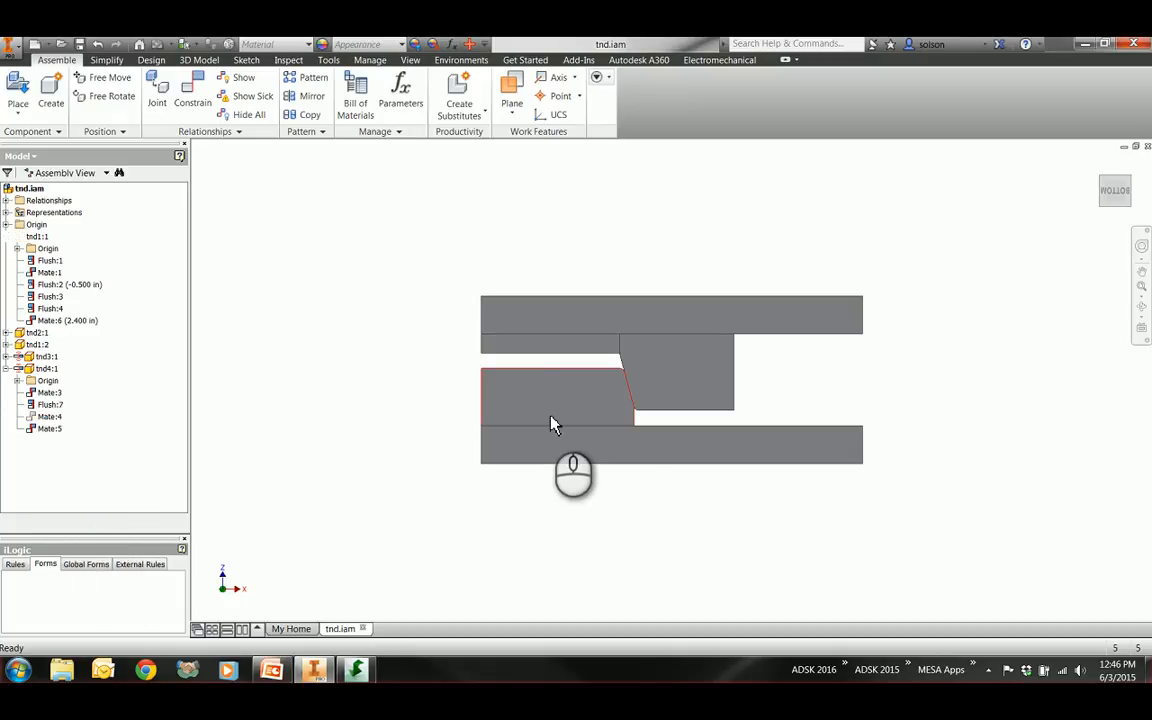
{"action": "scroll", "coordinate": [620, 408], "scroll_direction": "up", "scroll_amount": 3}
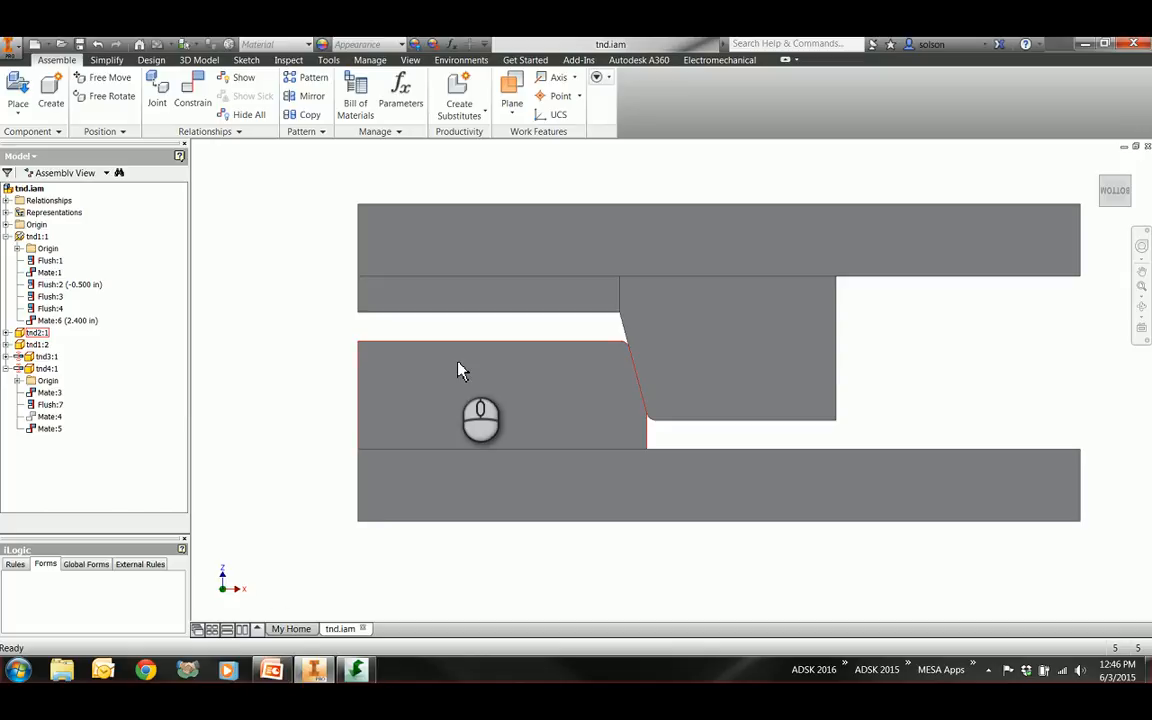
Create a new iLogic rule named Motion in the tnd.iam assembly
{"action": "left_click", "coordinate": [15, 564]}
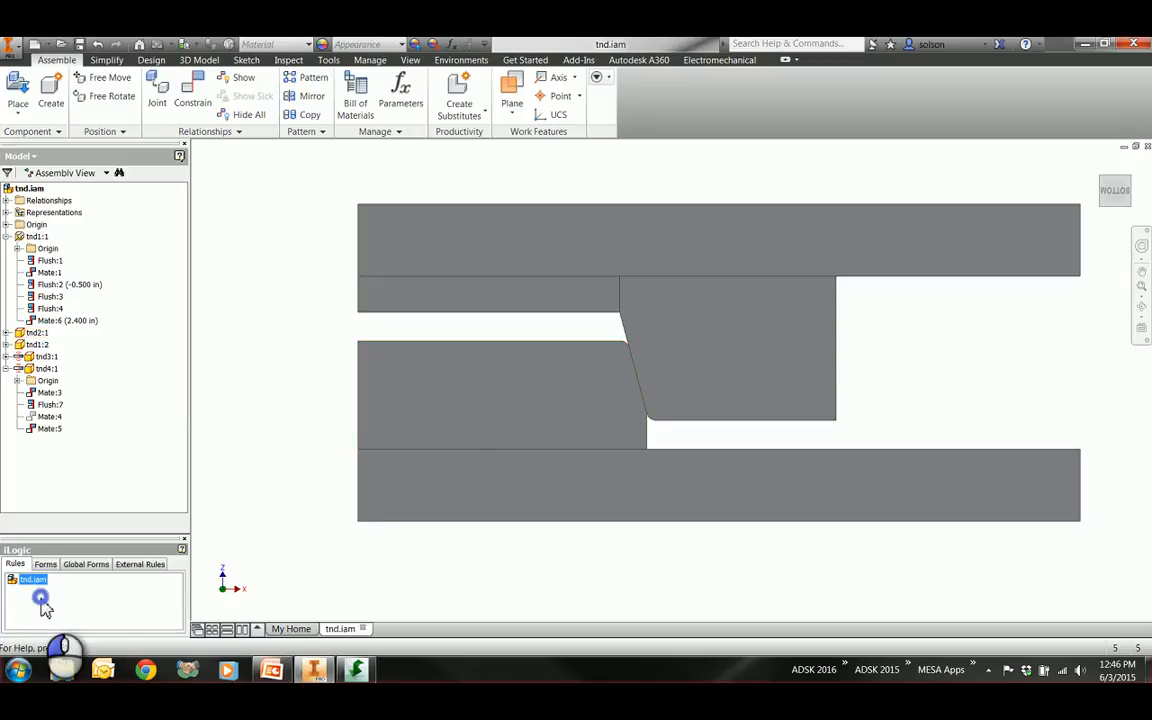
{"action": "right_click", "coordinate": [40, 596]}
{"action": "left_click", "coordinate": [80, 606]}
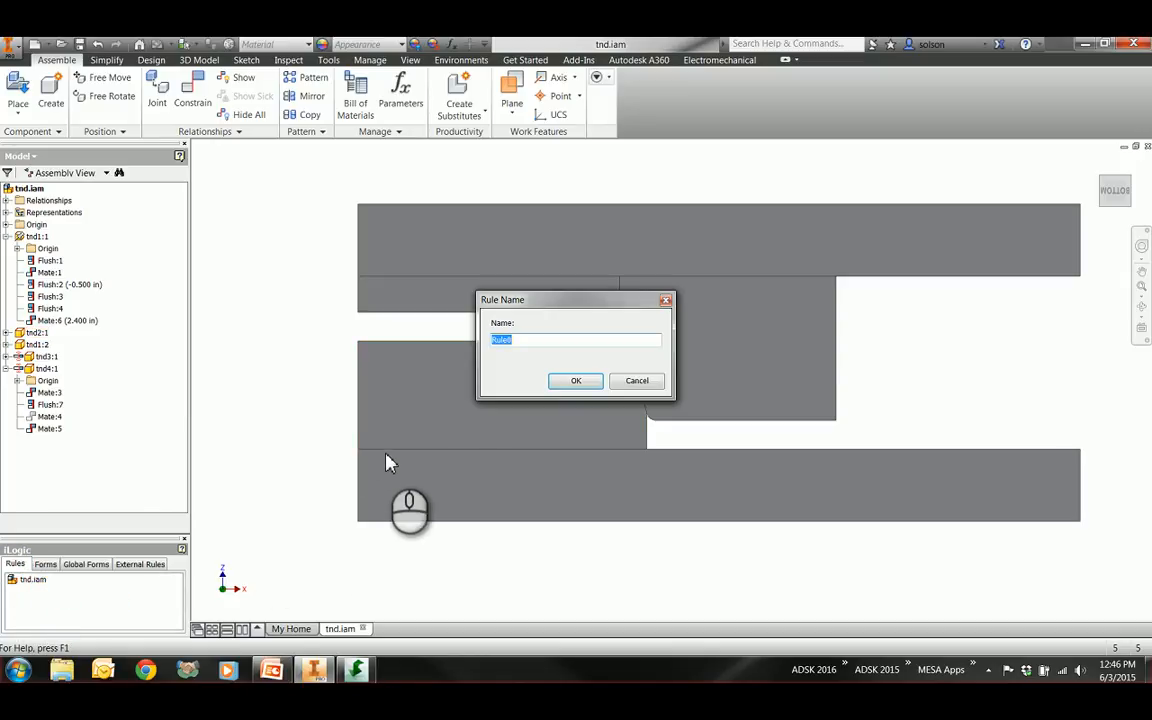
{"action": "type", "text": "Motion"}
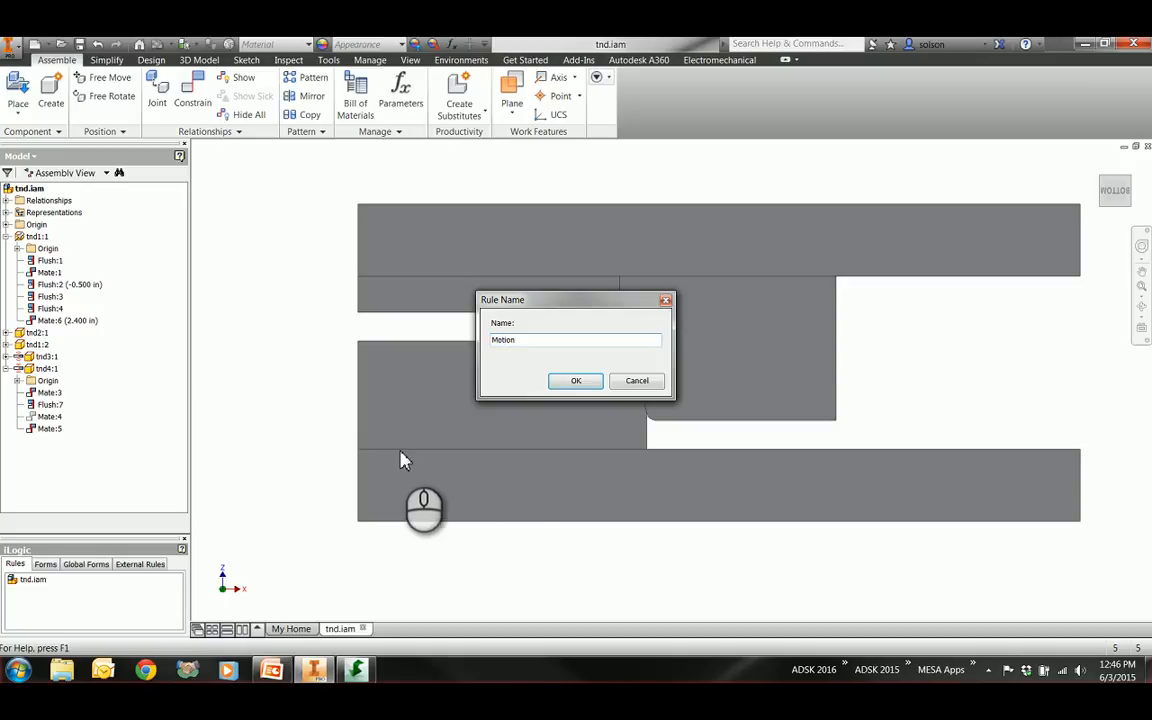
{"action": "left_click", "coordinate": [574, 381]}
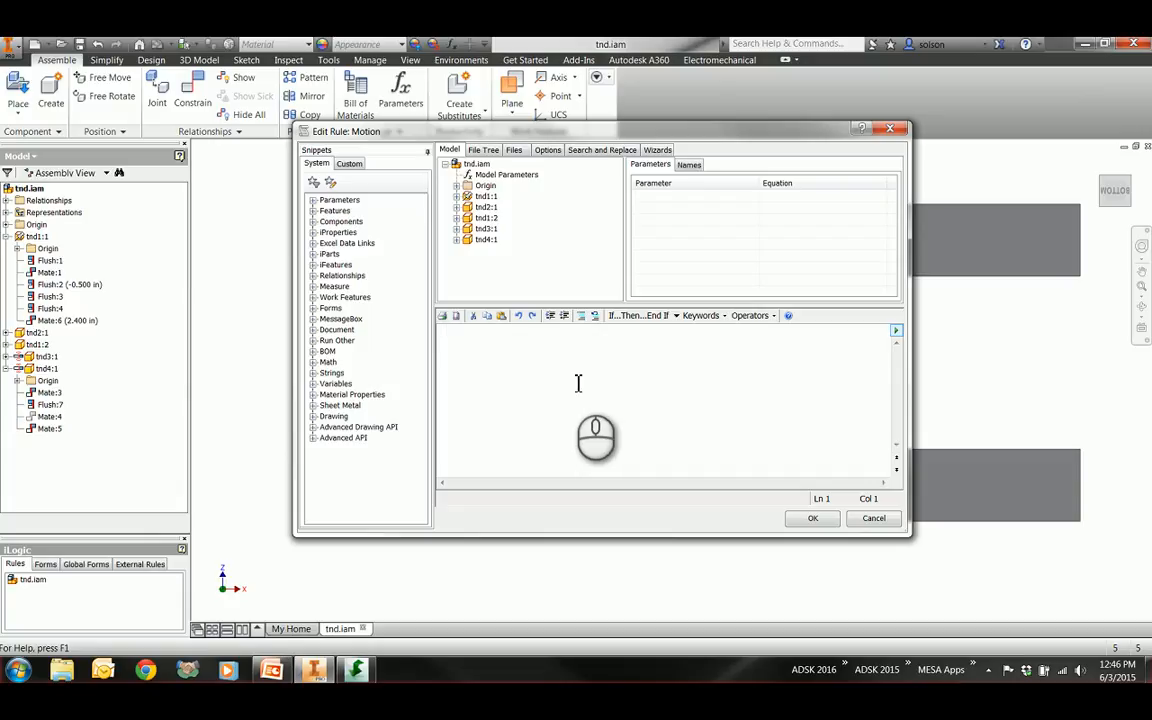
Insert an If...Then...End If block in the rule with the condition Offset >= 2.4, using the Offset model parameter
{"action": "left_click", "coordinate": [650, 318]}
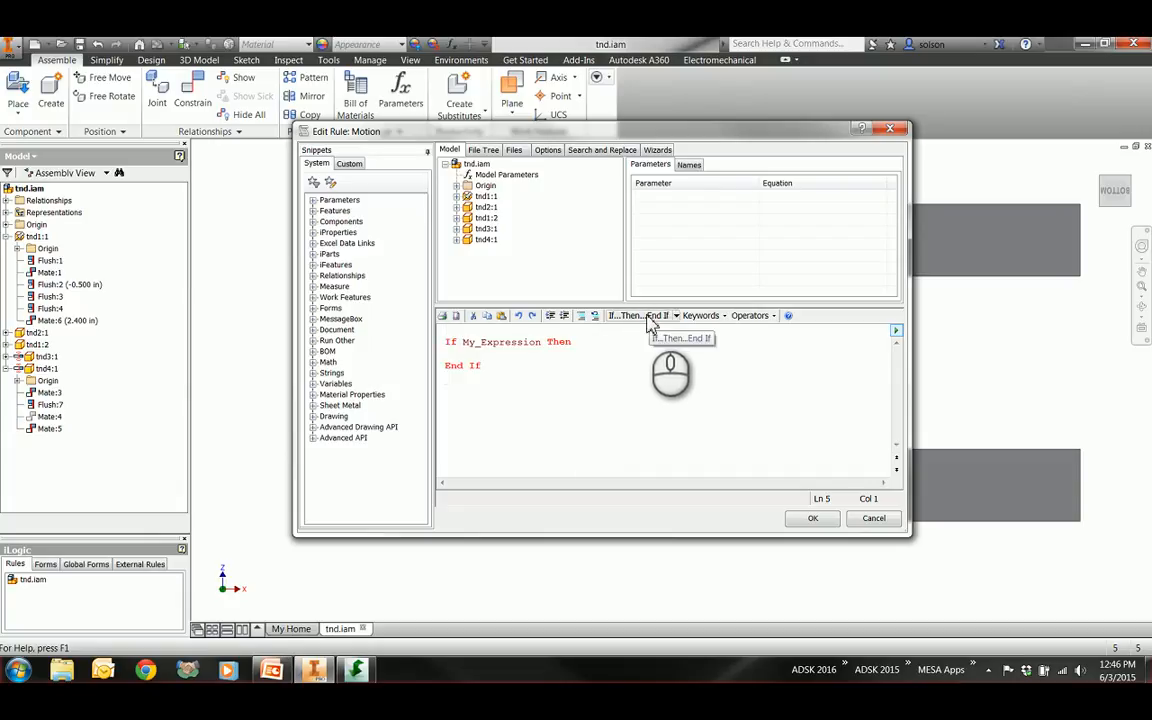
{"action": "left_click_drag", "start_coordinate": [542, 343], "coordinate": [469, 346]}
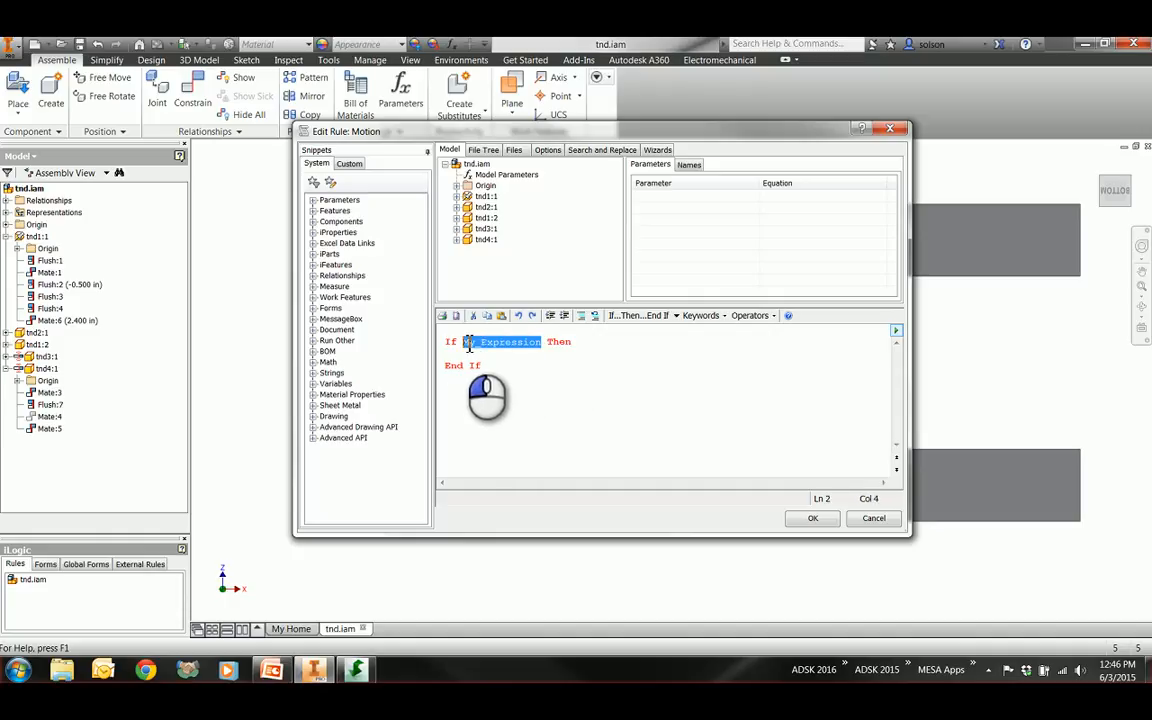
{"action": "left_click", "coordinate": [505, 175]}
{"action": "left_click_drag", "start_coordinate": [890, 212], "coordinate": [892, 249]}
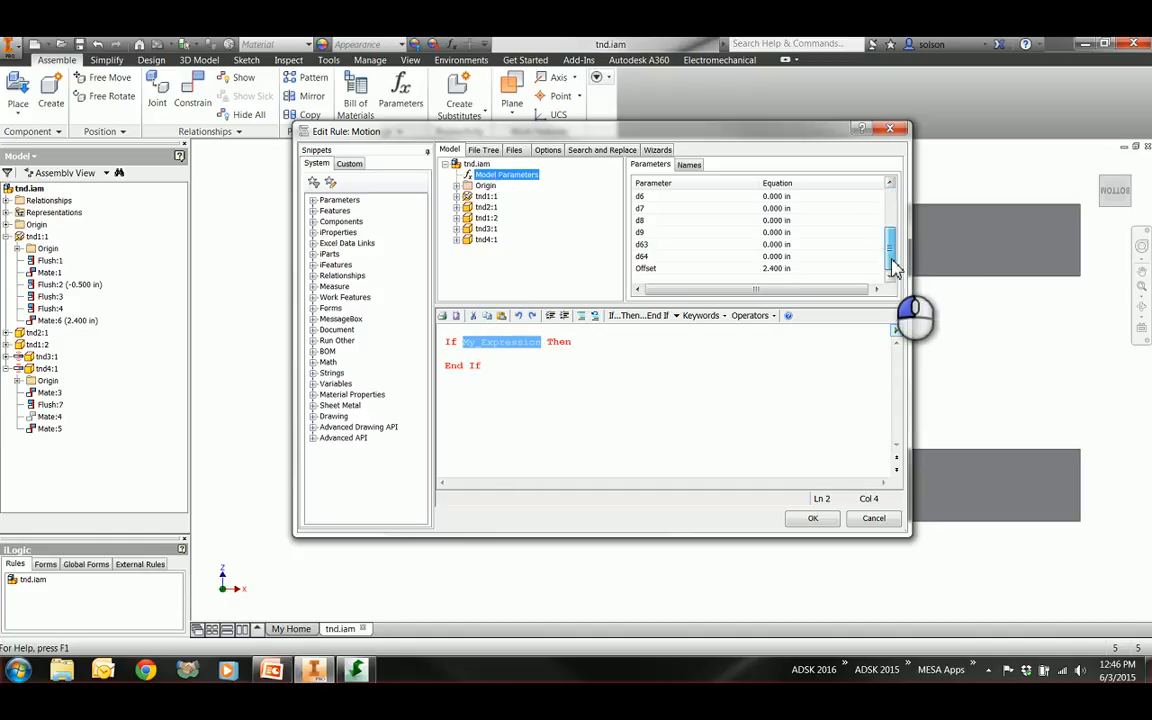
{"action": "double_click", "coordinate": [645, 269]}
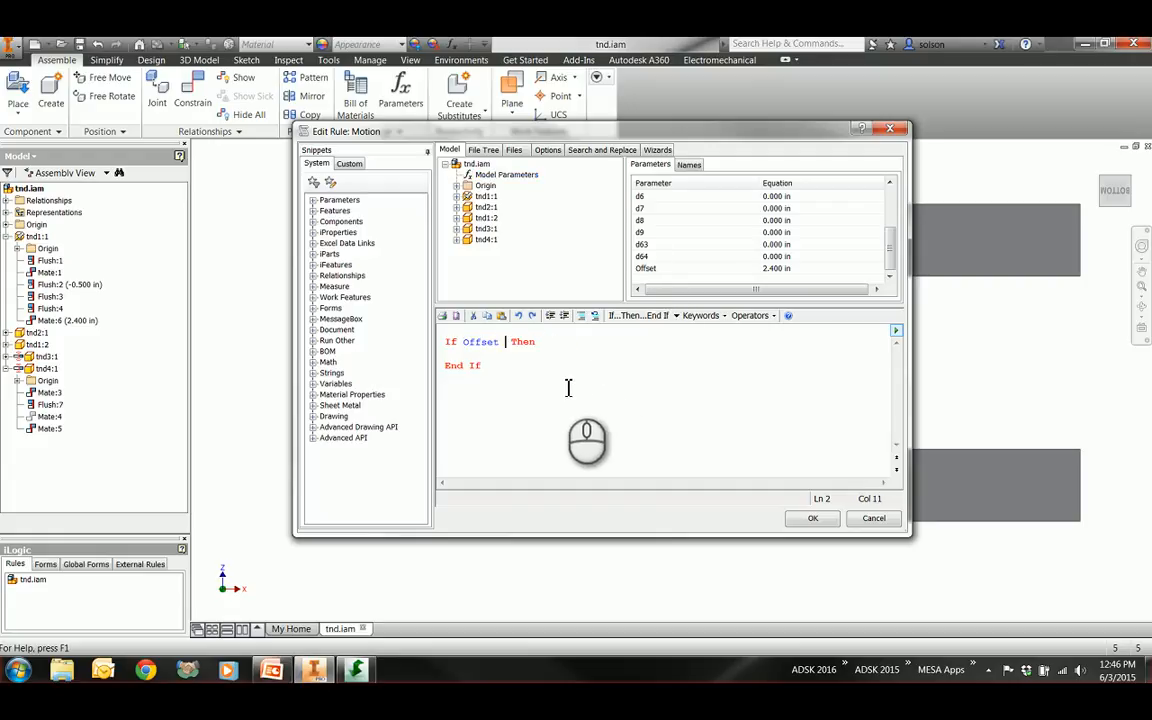
{"action": "type", "text": ">="}
{"action": "type", "text": "2.4"}
Capture the current states of tnd4:1's Mate:4 and Mate:5 constraints as two lines inside the rule's If block
{"action": "left_click", "coordinate": [456, 240]}
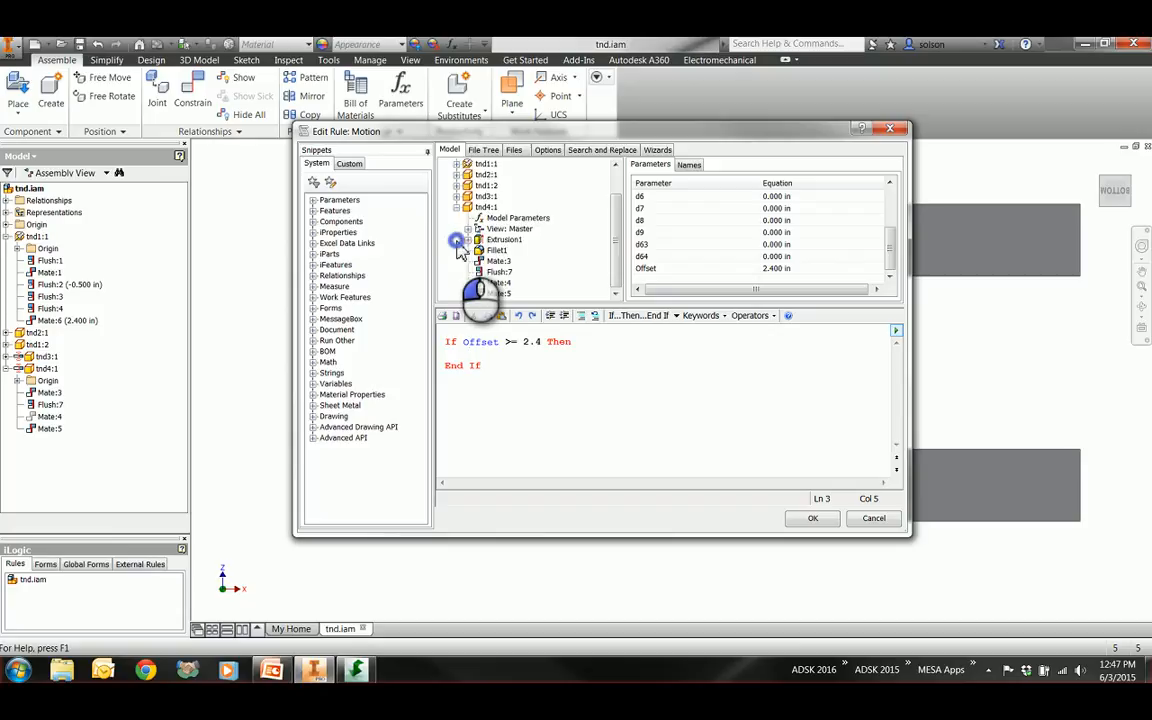
{"action": "left_click", "coordinate": [617, 232]}
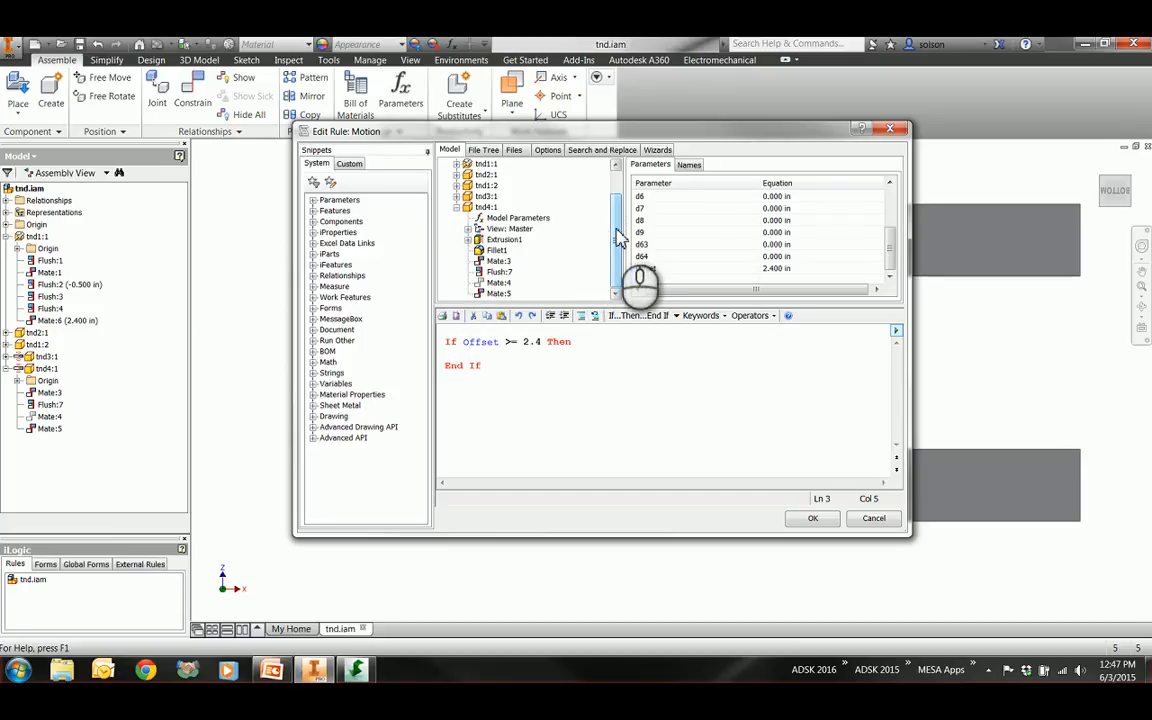
{"action": "left_click", "coordinate": [498, 283]}
{"action": "right_click", "coordinate": [523, 288]}
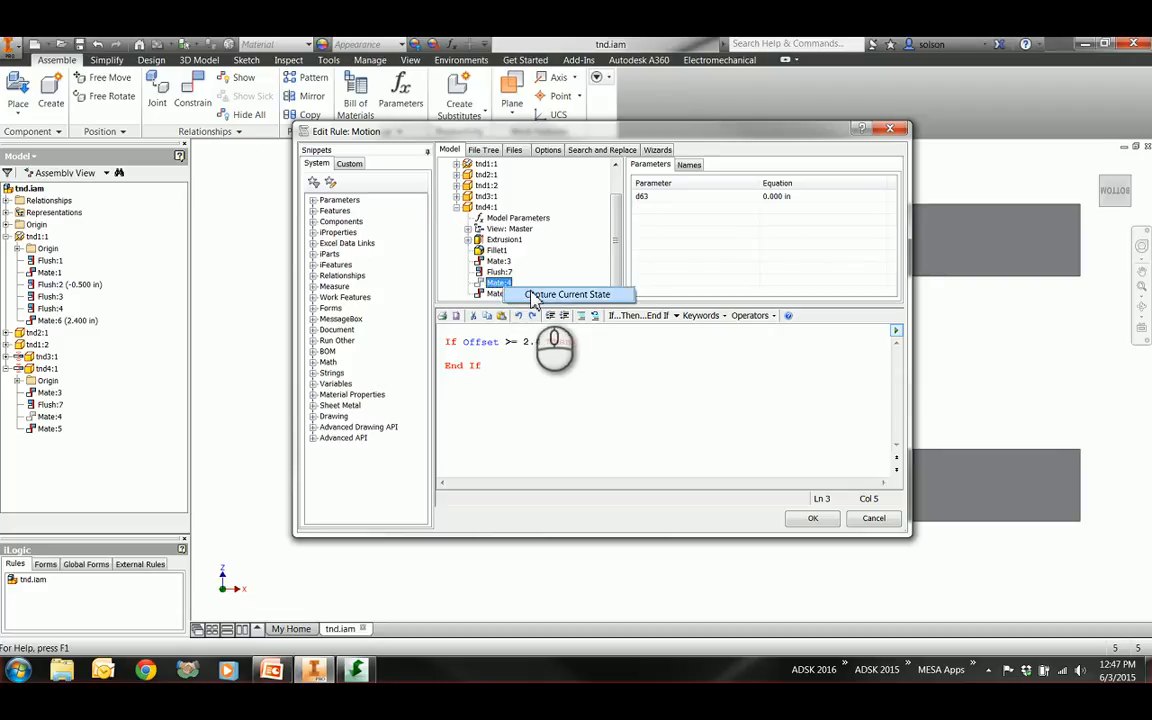
{"action": "left_click", "coordinate": [533, 298]}
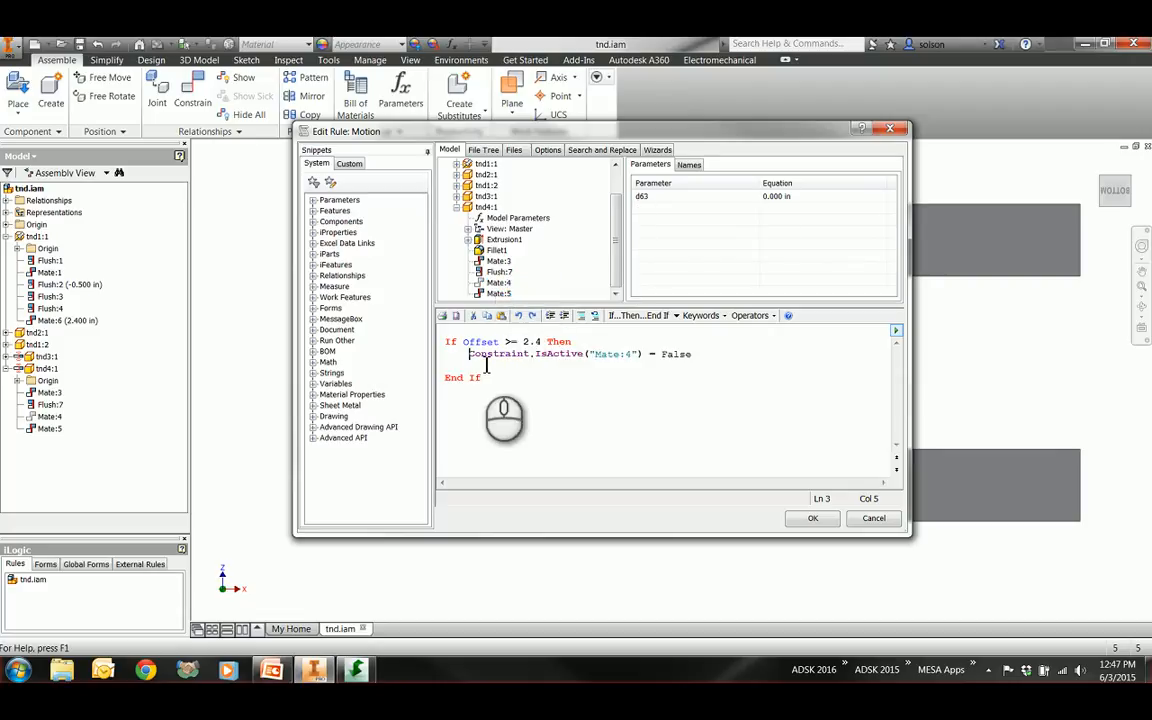
{"action": "left_click", "coordinate": [476, 364]}
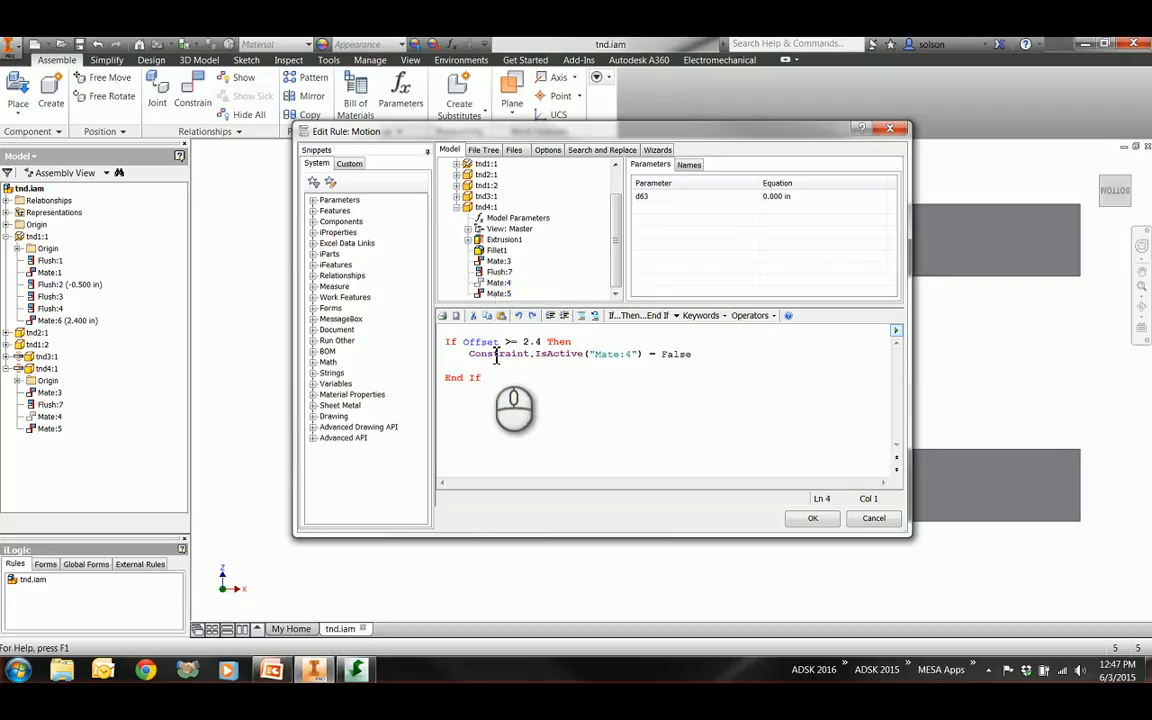
{"action": "left_click", "coordinate": [497, 294]}
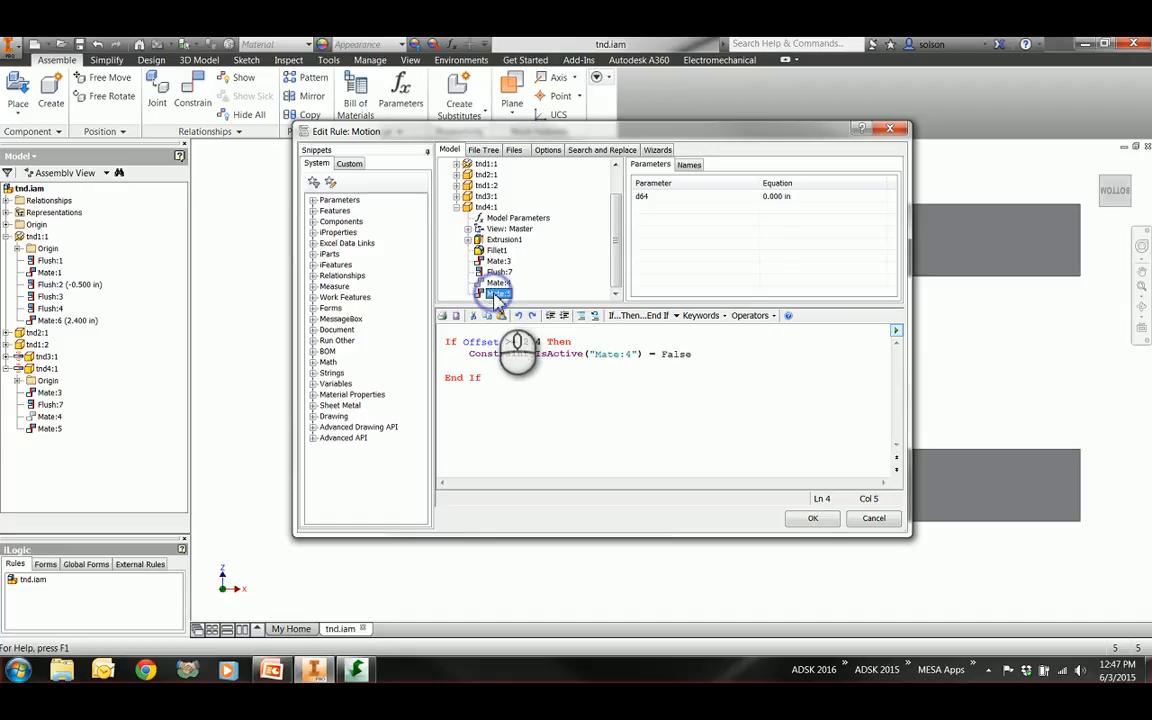
{"action": "right_click", "coordinate": [497, 296]}
{"action": "left_click", "coordinate": [541, 368]}
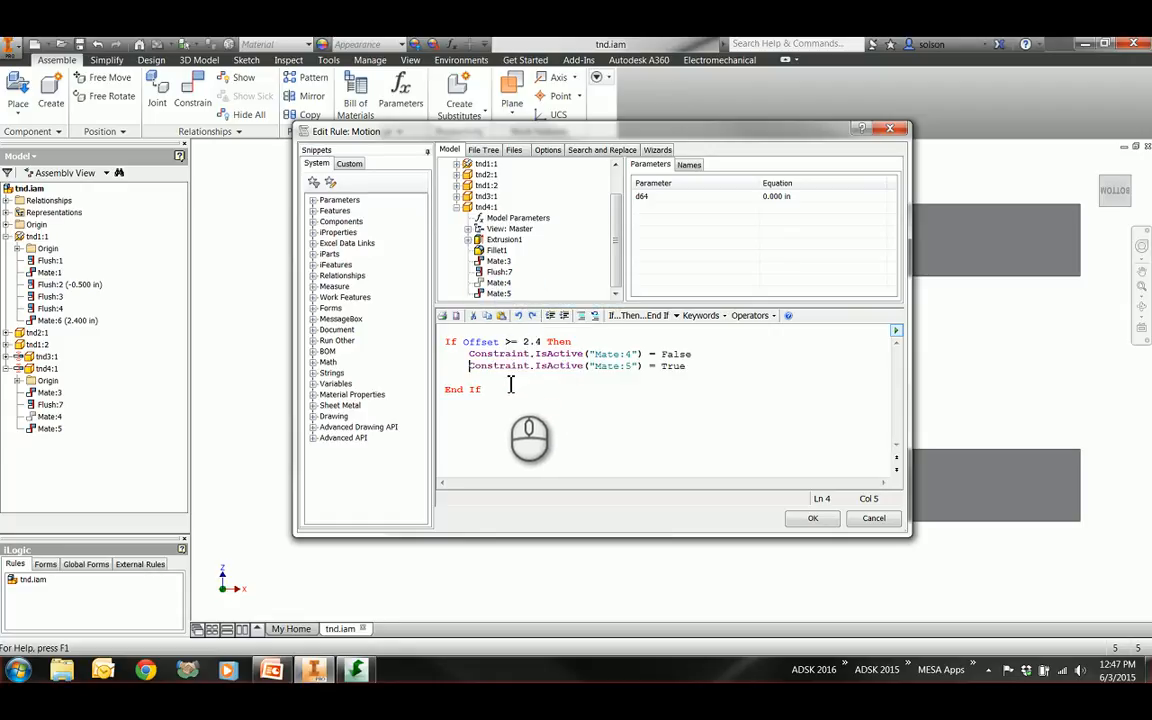
Set Mate:4 to True and Mate:5 to False in the If branch, and add an Else branch below them
{"action": "left_click", "coordinate": [697, 354]}
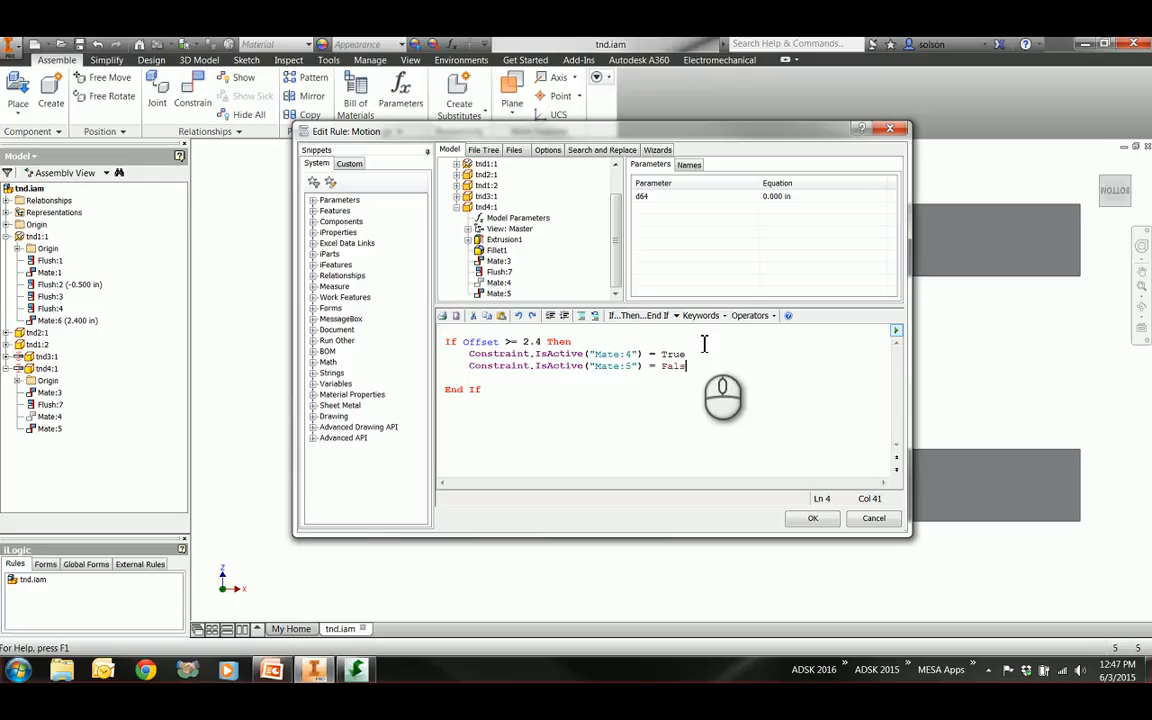
{"action": "key", "text": "Return"}
{"action": "key", "text": "Return"}
Copy both constraint lines into the Else branch, set Mate:4 to False and Mate:5 to True there, and save the rule
{"action": "left_click_drag", "start_coordinate": [692, 366], "coordinate": [474, 368]}
{"action": "key", "text": "ctrl+c"}
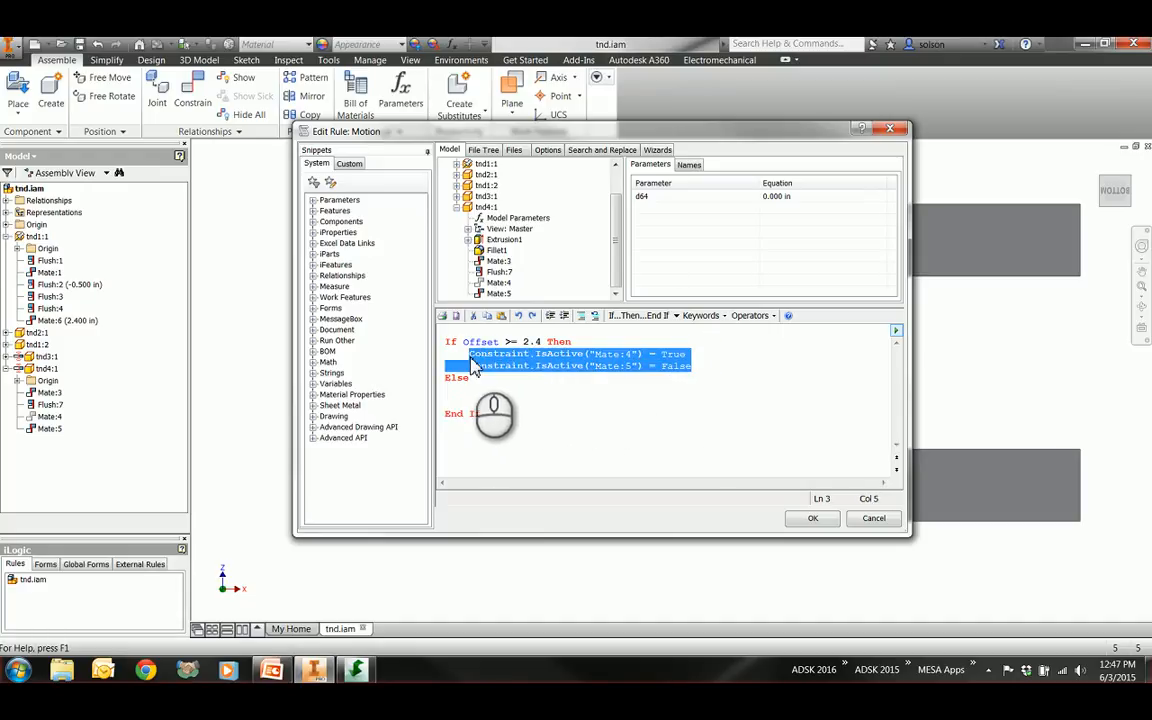
{"action": "left_click", "coordinate": [478, 393]}
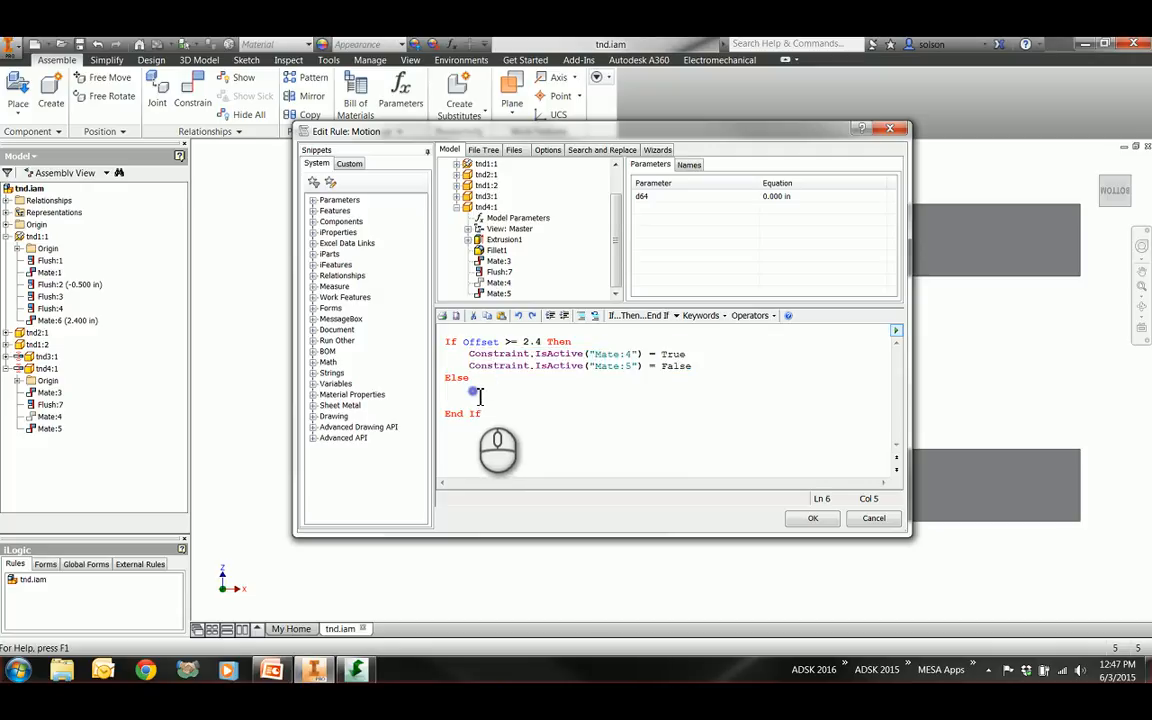
{"action": "key", "text": "ctrl+v"}
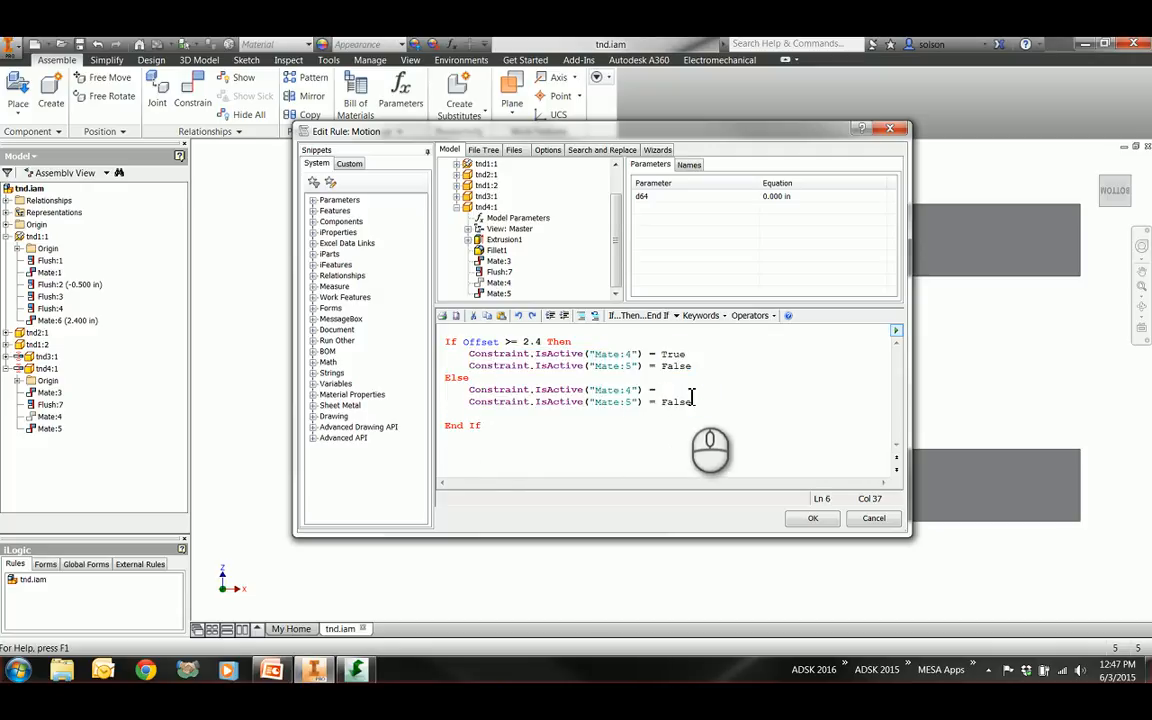
{"action": "type", "text": "Fa"}
{"action": "key", "text": "Delete"}
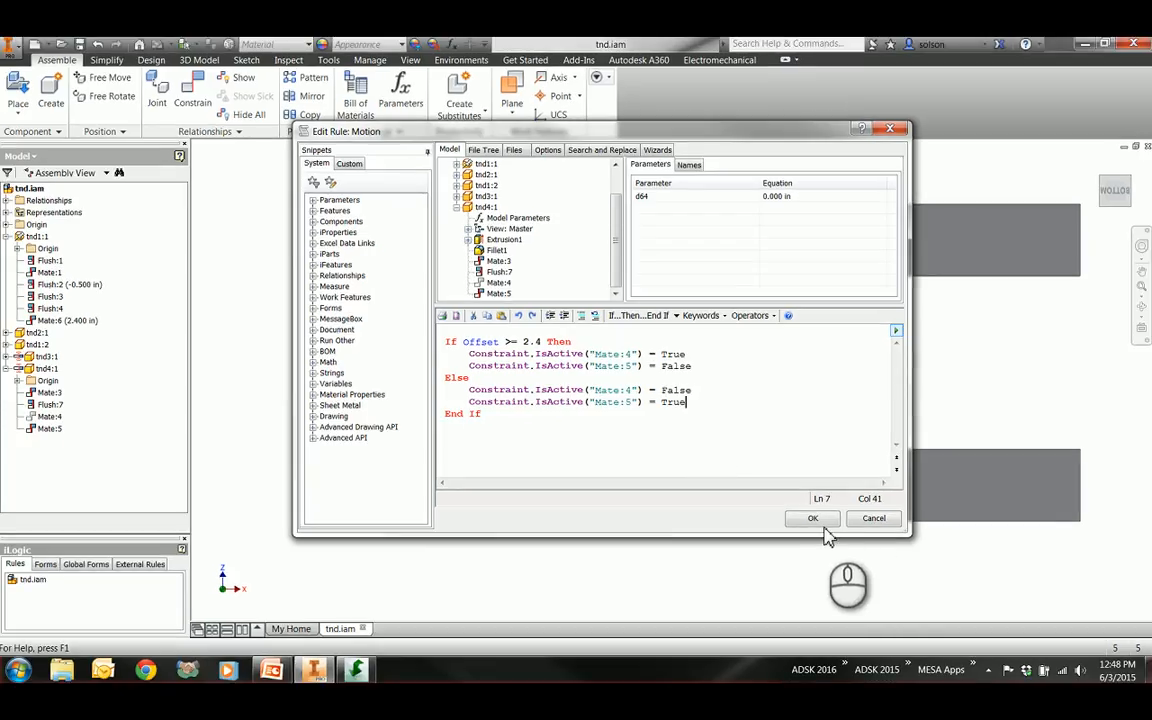
{"action": "left_click", "coordinate": [816, 519]}
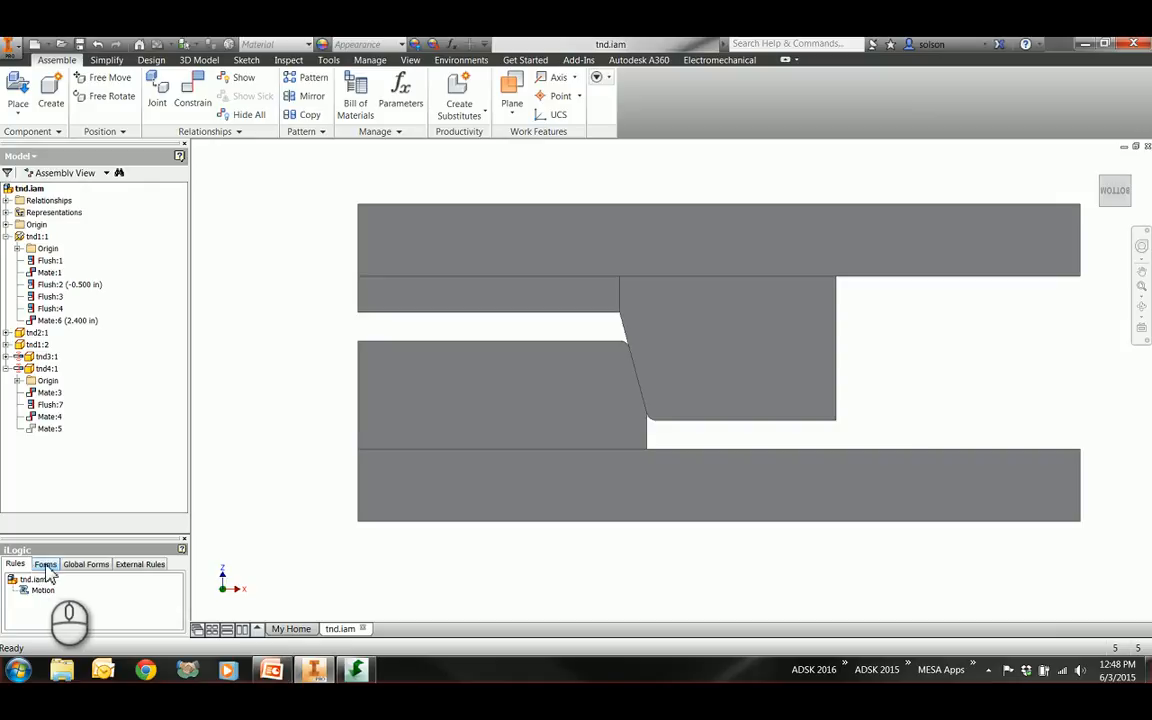
Create a new iLogic form labelled Motion and add the Offset model parameter to it
{"action": "left_click", "coordinate": [46, 566]}
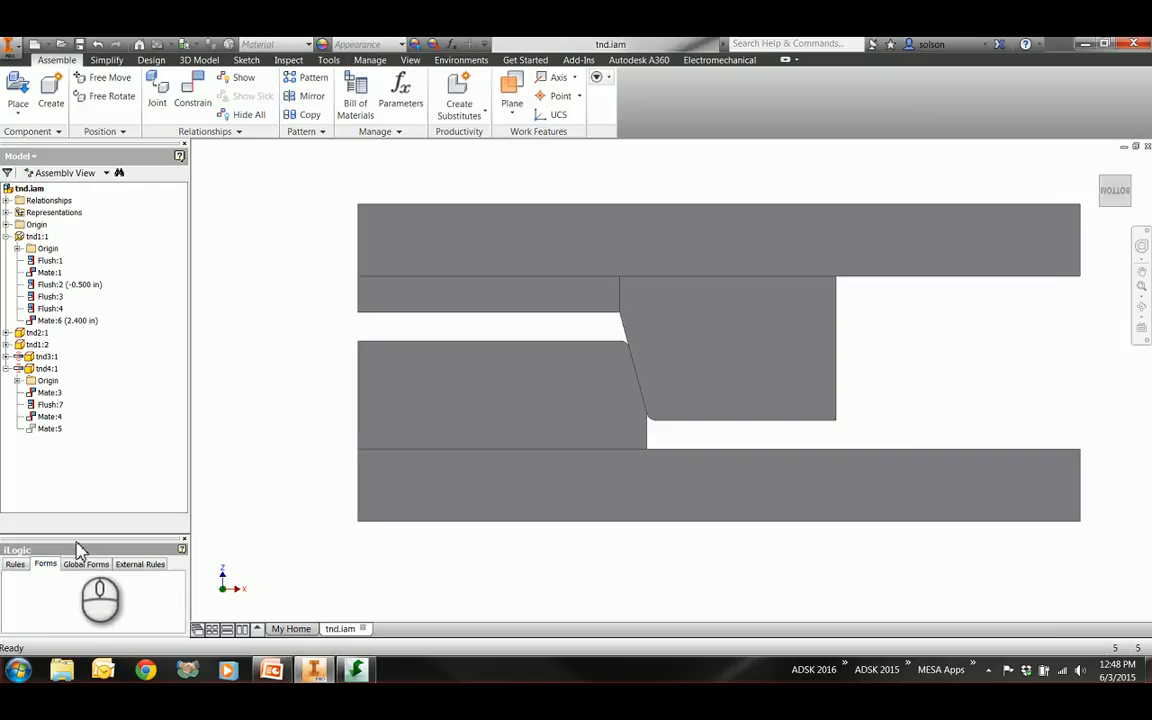
{"action": "right_click", "coordinate": [72, 598]}
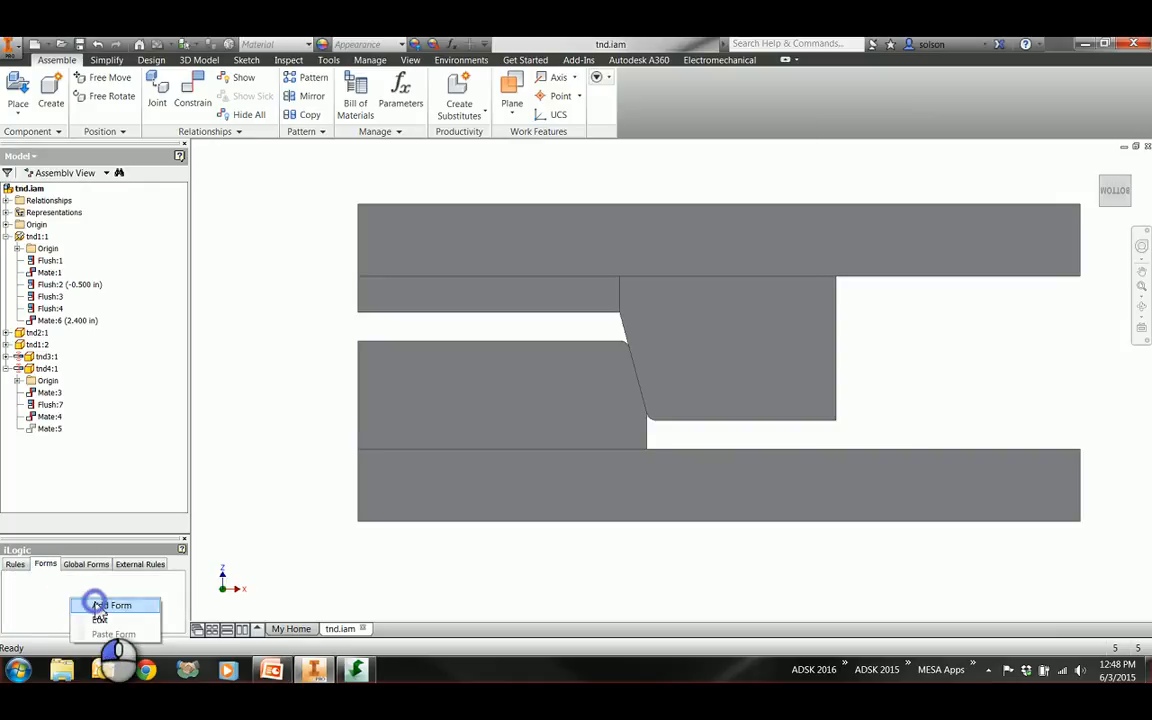
{"action": "left_click", "coordinate": [99, 606]}
{"action": "double_click", "coordinate": [466, 158]}
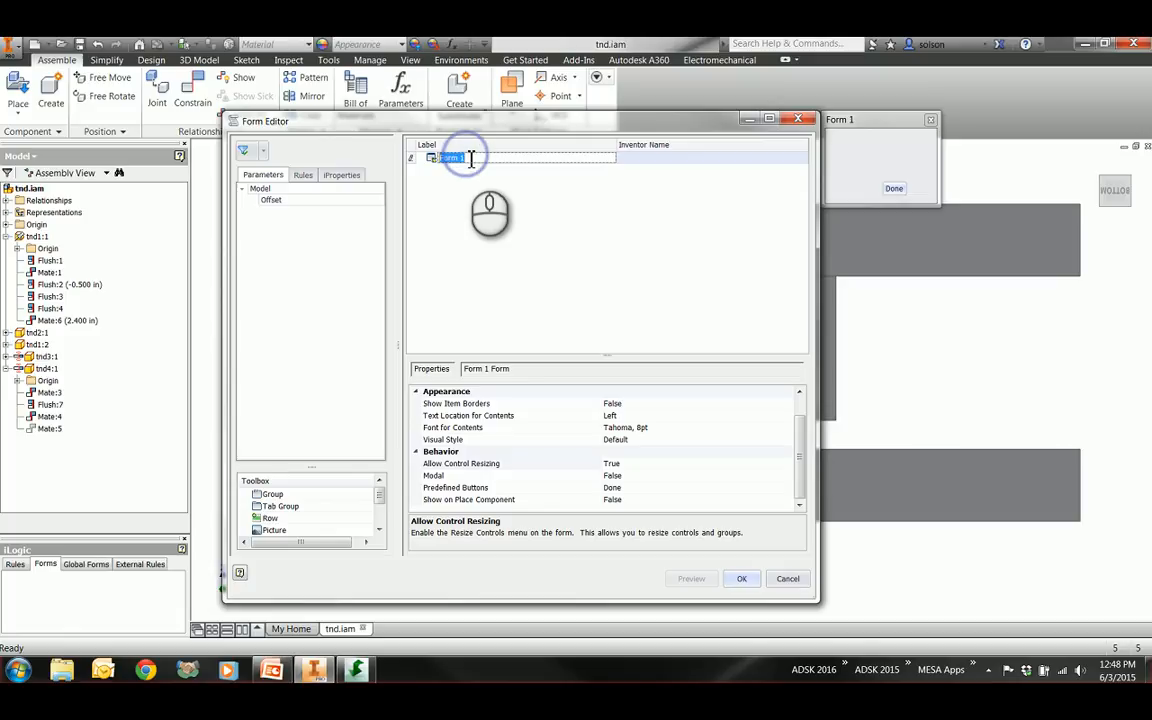
{"action": "type", "text": "Motion"}
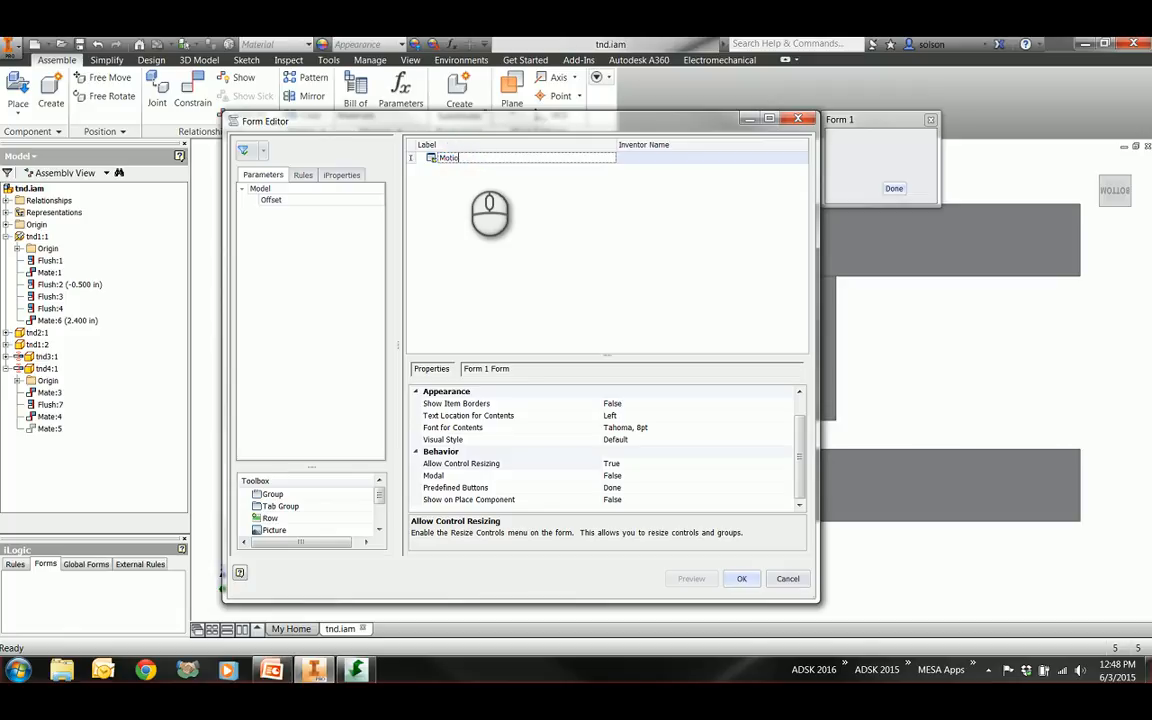
{"action": "left_click", "coordinate": [272, 200]}
{"action": "left_click_drag", "start_coordinate": [276, 210], "coordinate": [422, 165]}
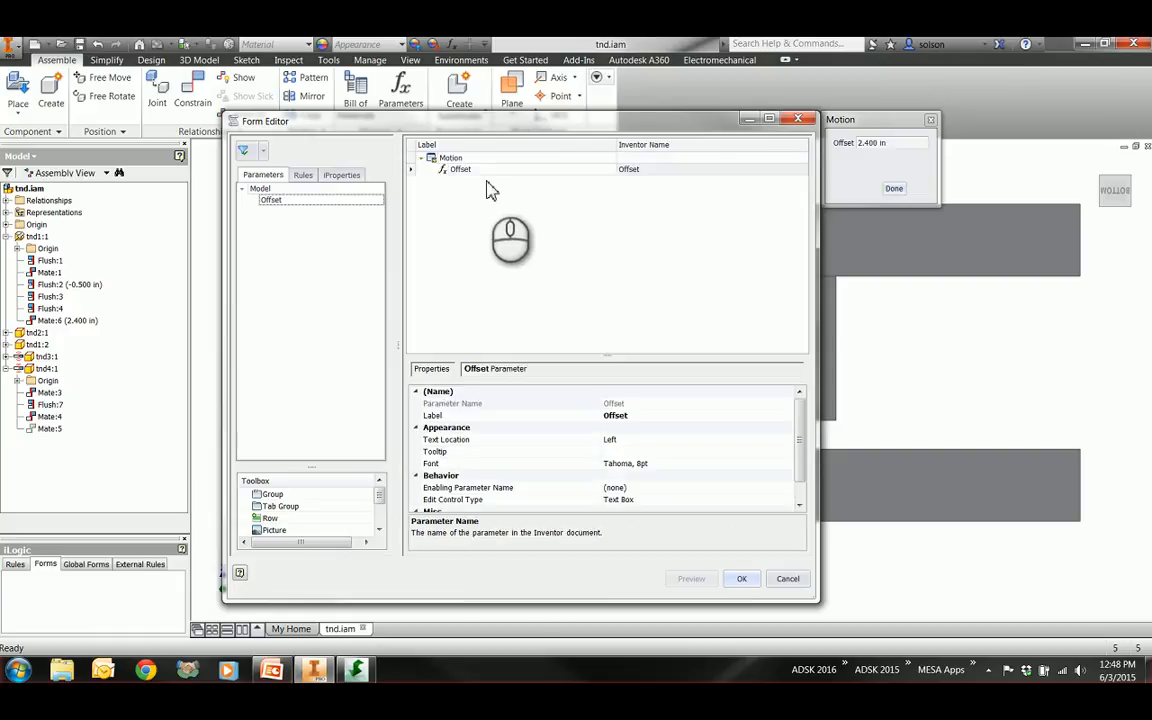
Set the edit control type of the form's Offset parameter to Slider
{"action": "left_click", "coordinate": [800, 428]}
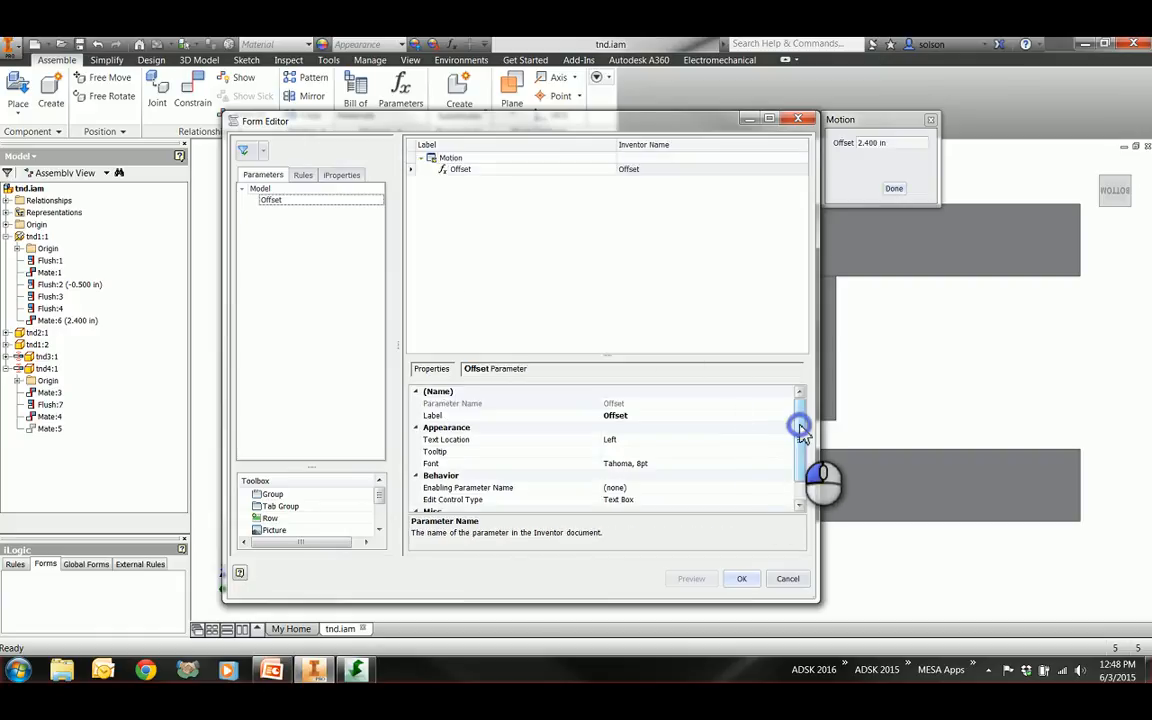
{"action": "left_click_drag", "start_coordinate": [800, 428], "coordinate": [805, 463]}
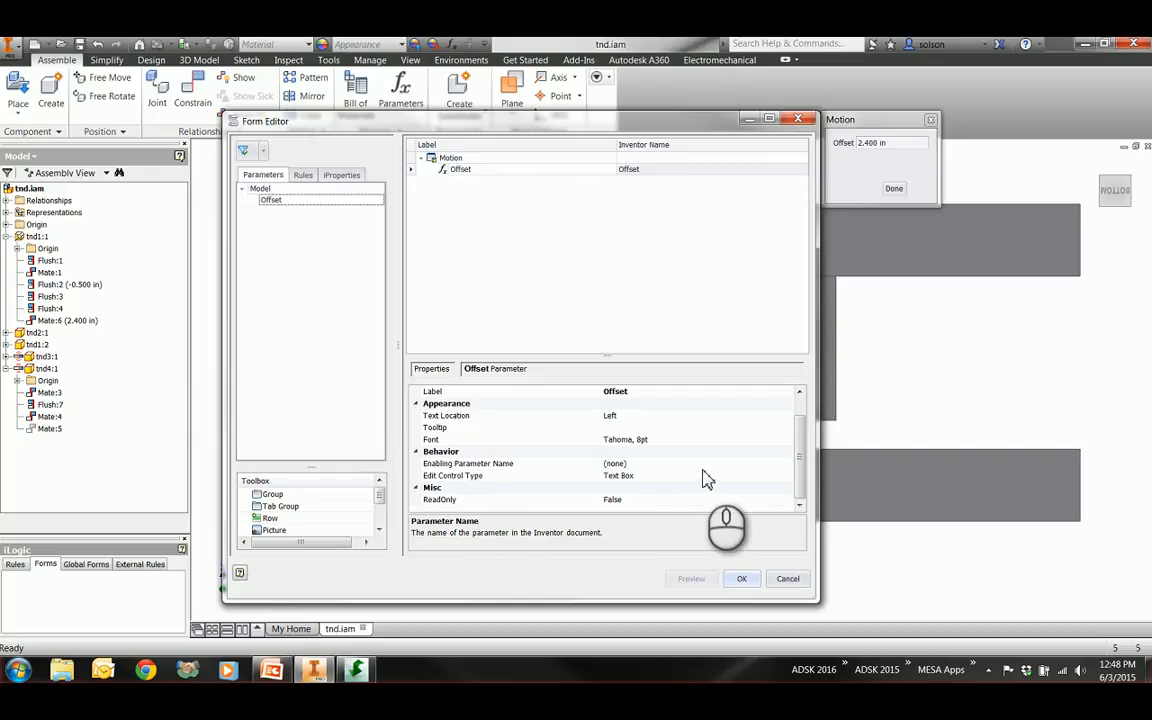
{"action": "left_click", "coordinate": [632, 476]}
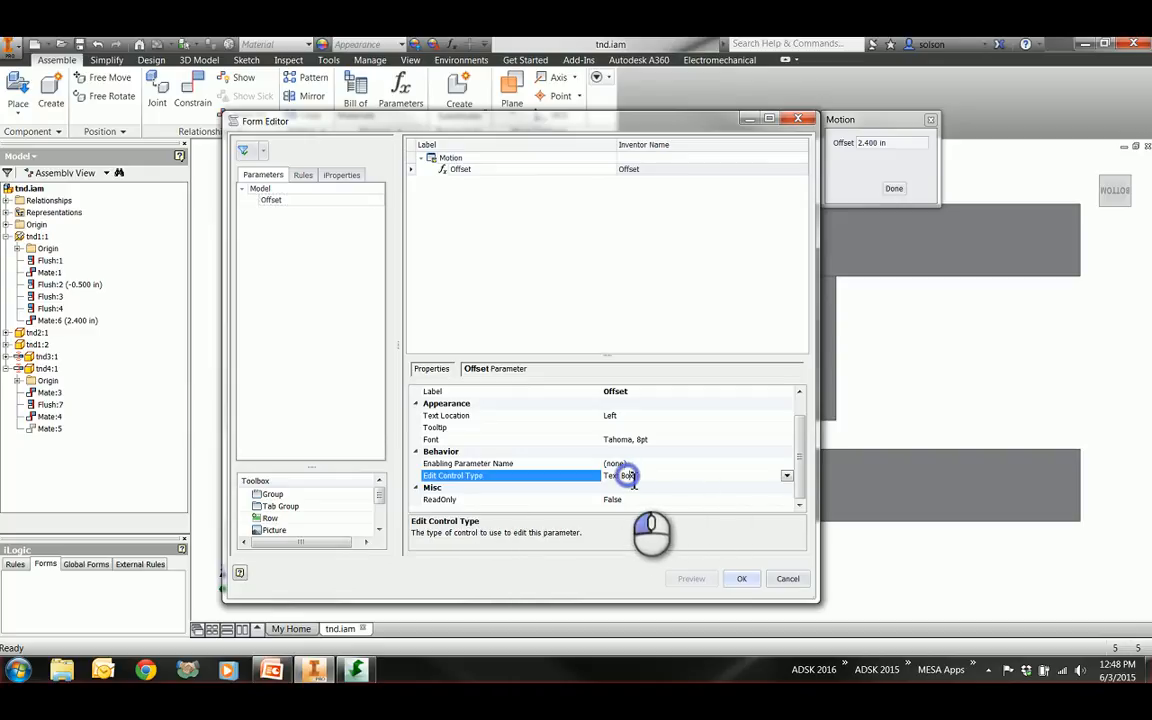
{"action": "left_click", "coordinate": [787, 476]}
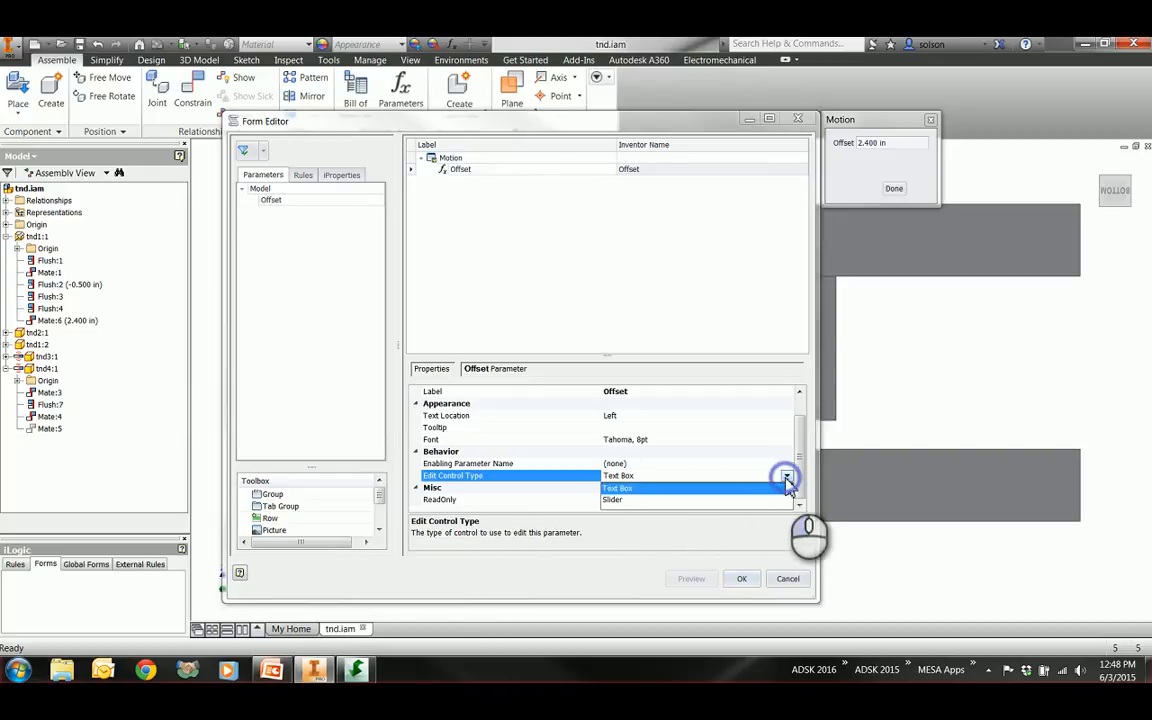
{"action": "left_click", "coordinate": [615, 500]}
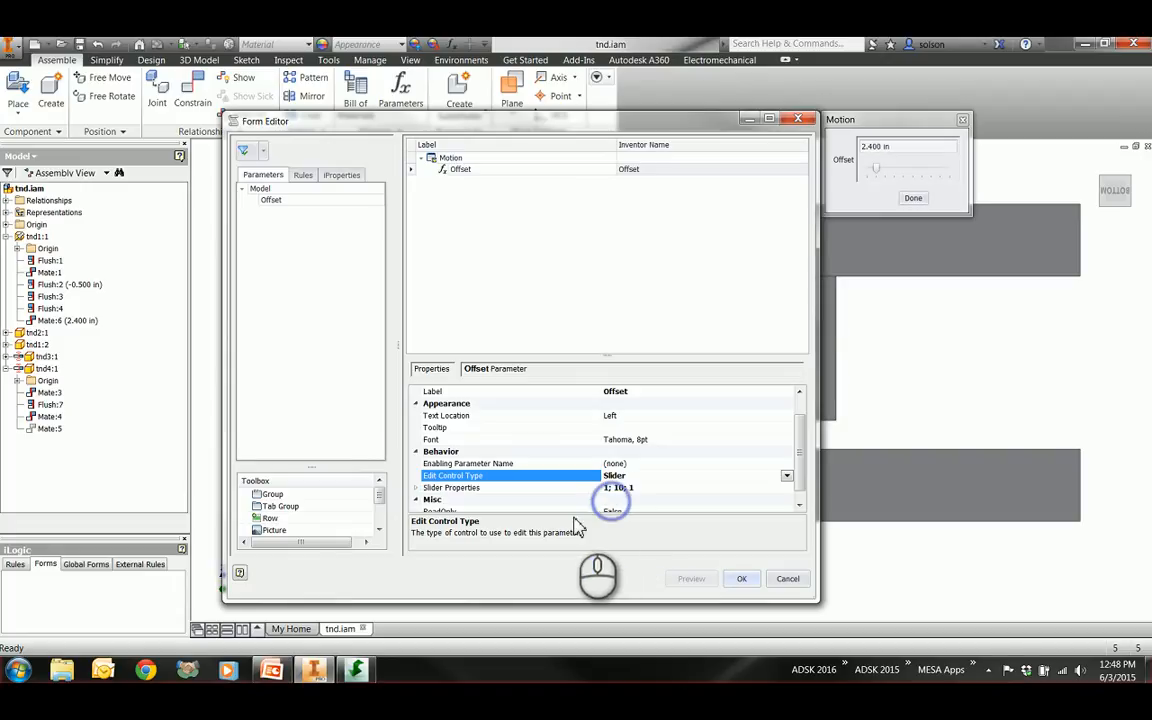
Set the Offset slider's minimum value to 2, maximum value to 3 and step size to .1, and save the form
{"action": "left_click", "coordinate": [415, 487]}
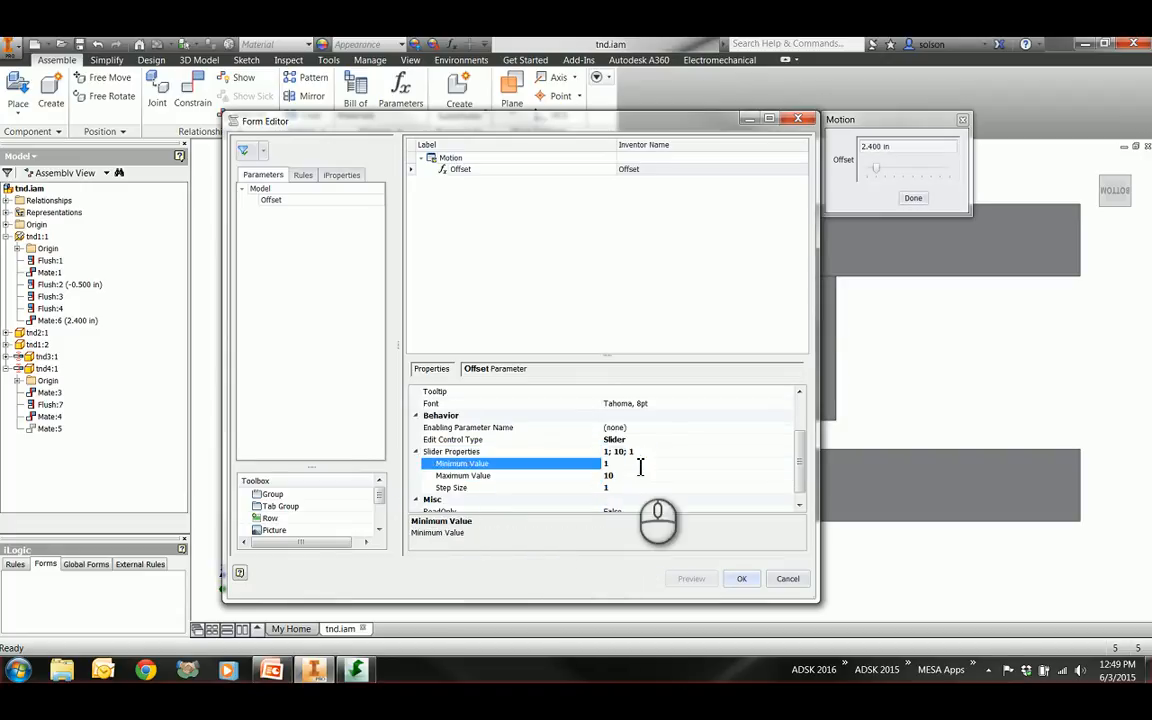
{"action": "left_click", "coordinate": [601, 464]}
{"action": "type", "text": "2"}
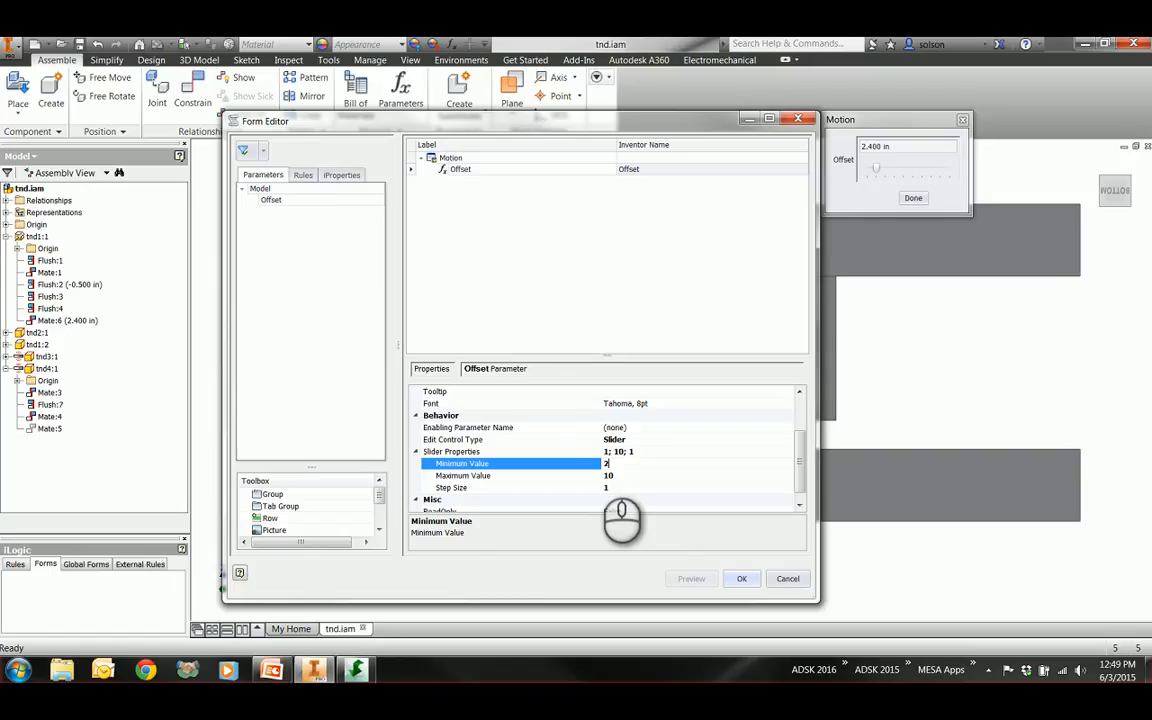
{"action": "left_click", "coordinate": [614, 476]}
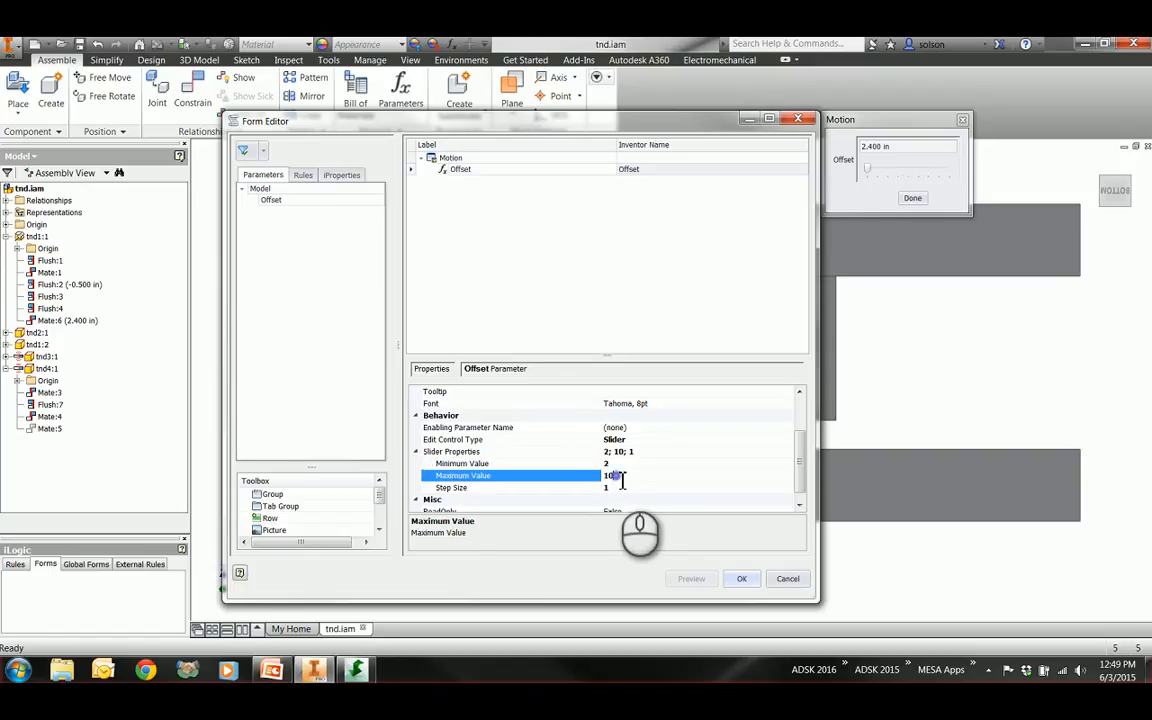
{"action": "left_click_drag", "start_coordinate": [621, 477], "coordinate": [607, 477]}
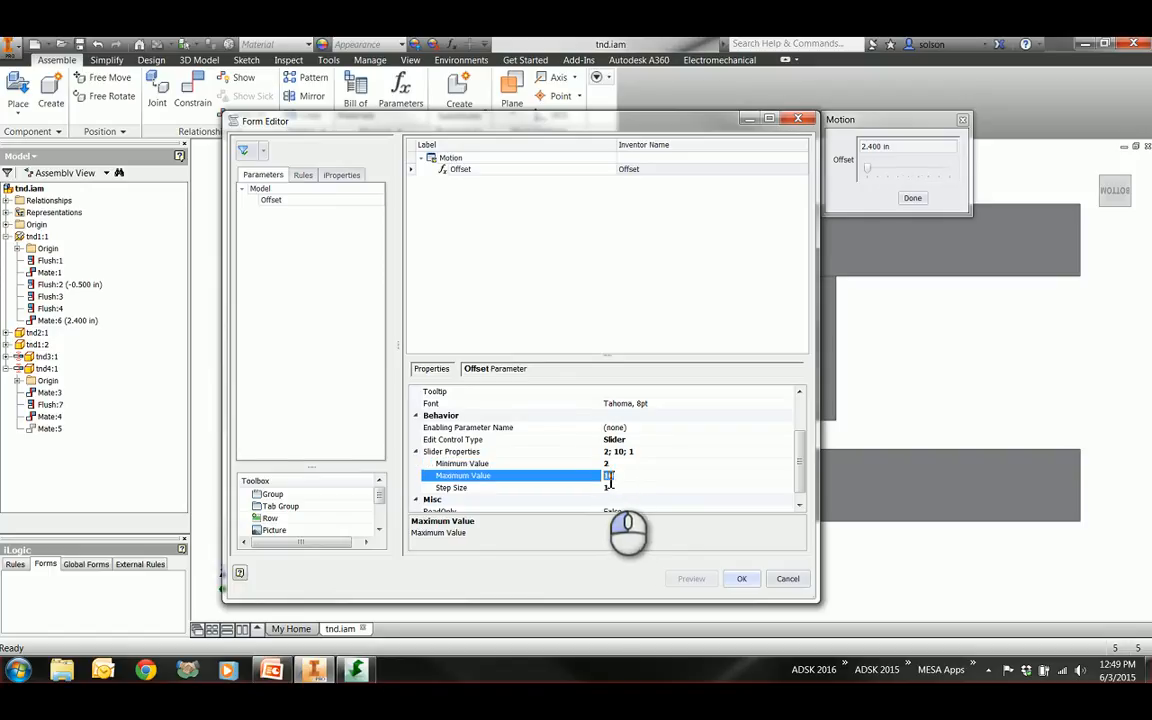
{"action": "left_click", "coordinate": [613, 487]}
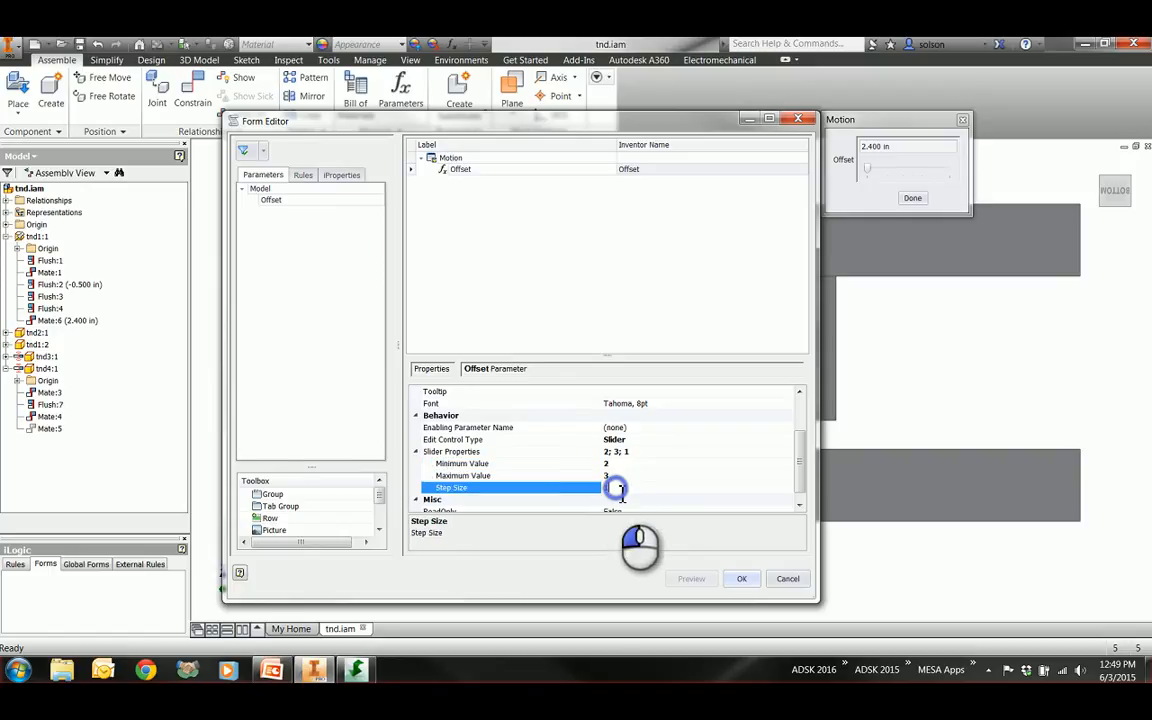
{"action": "left_click_drag", "start_coordinate": [620, 488], "coordinate": [598, 489]}
{"action": "type", "text": ".1"}
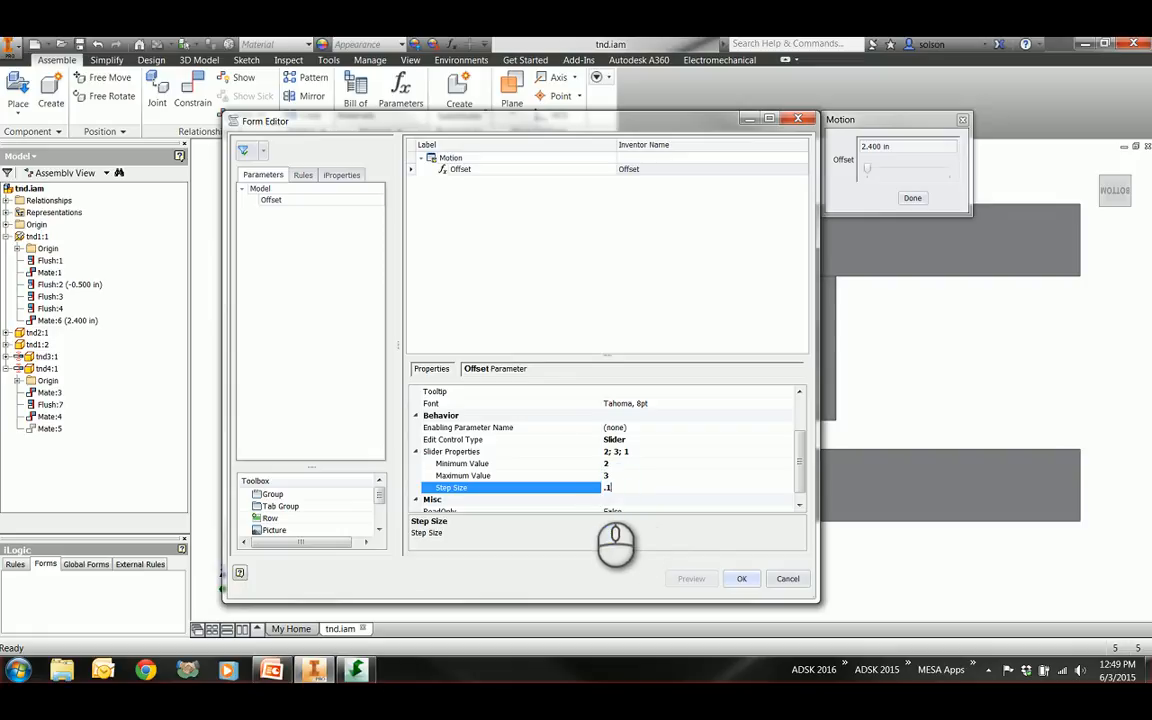
{"action": "left_click", "coordinate": [741, 578]}
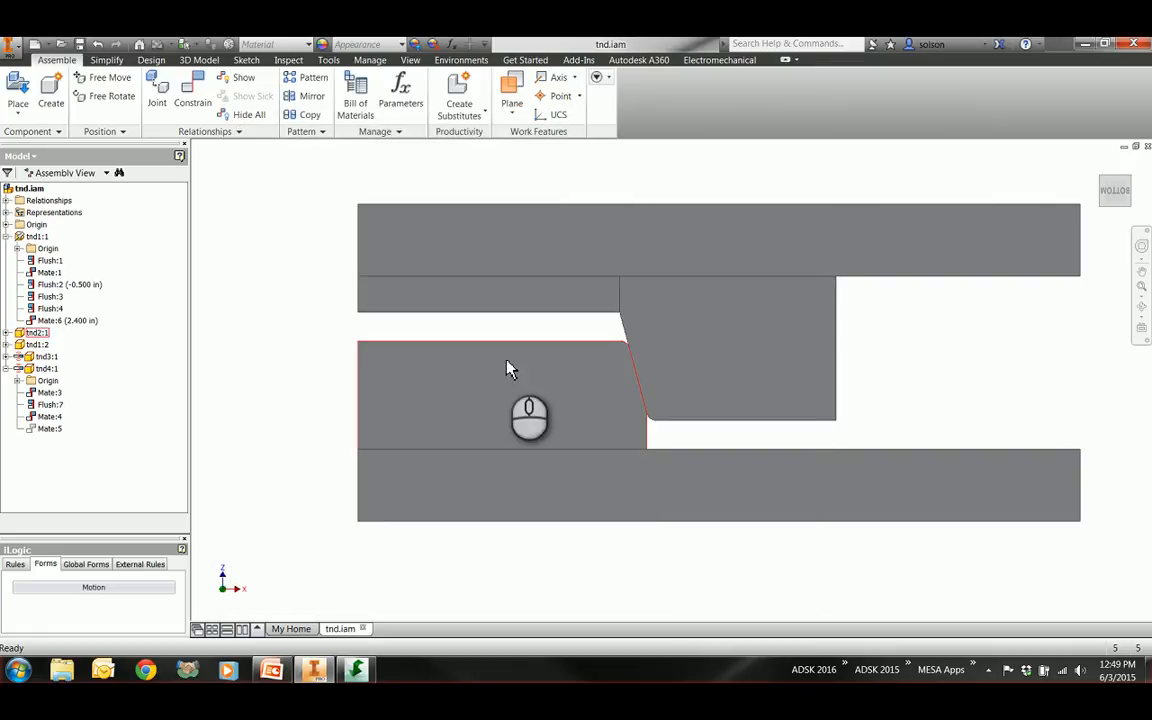
Open the Motion form, place it clear of the assembly, and increase Offset with the slider to test the motion
{"action": "left_click", "coordinate": [134, 587]}
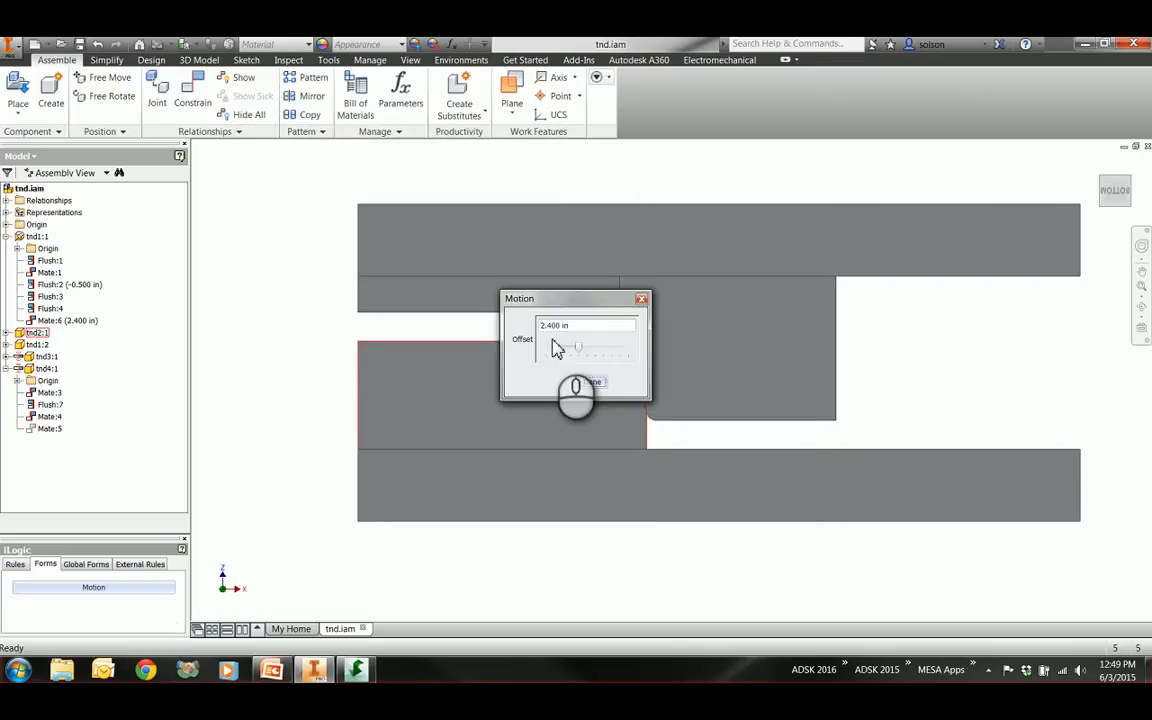
{"action": "middle_click_drag", "start_coordinate": [634, 278], "coordinate": [665, 306]}
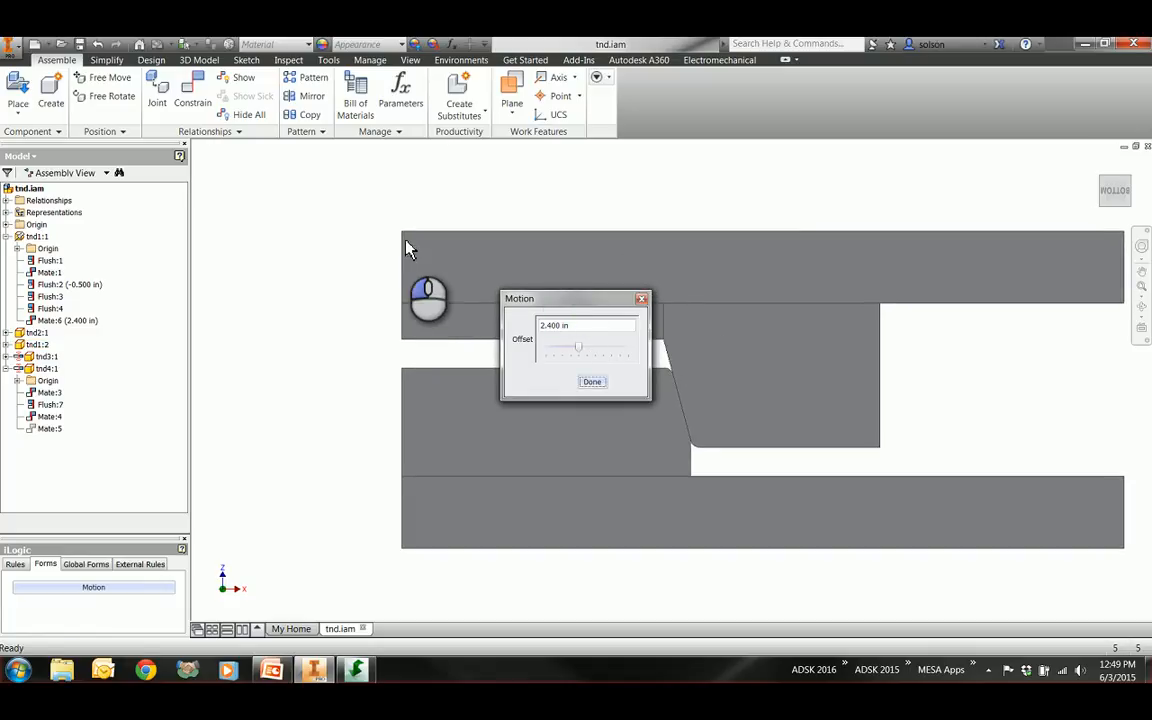
{"action": "left_click_drag", "start_coordinate": [549, 305], "coordinate": [287, 207]}
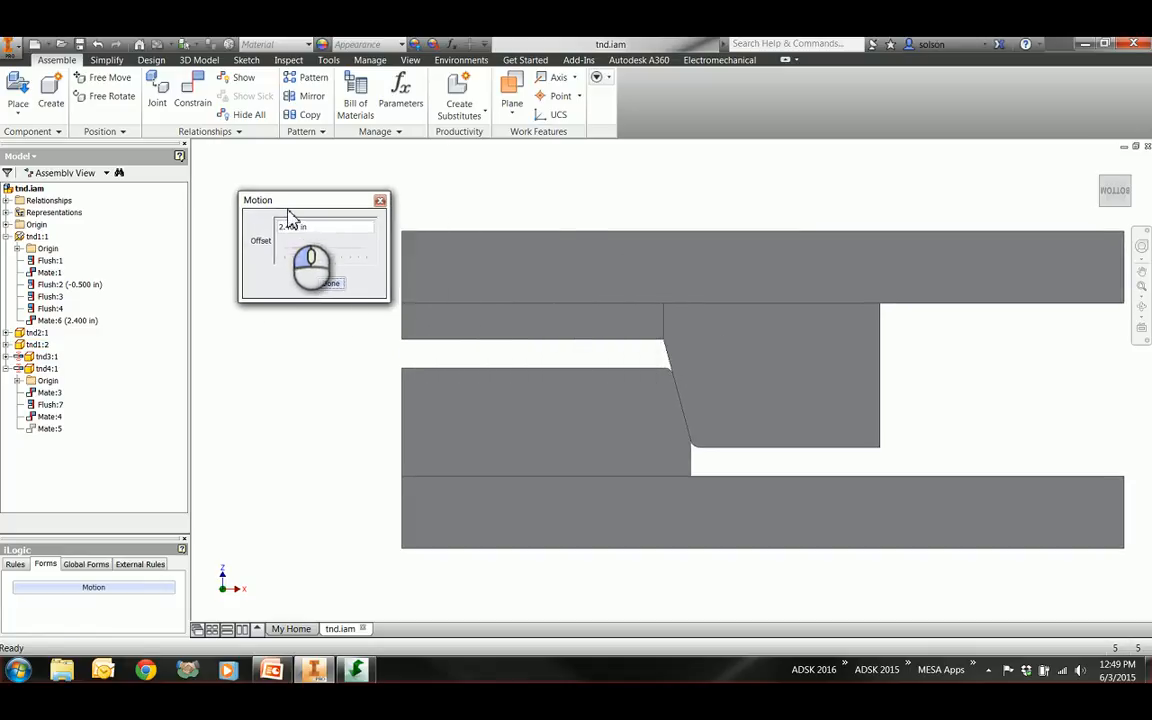
{"action": "left_click_drag", "start_coordinate": [319, 259], "coordinate": [368, 265]}
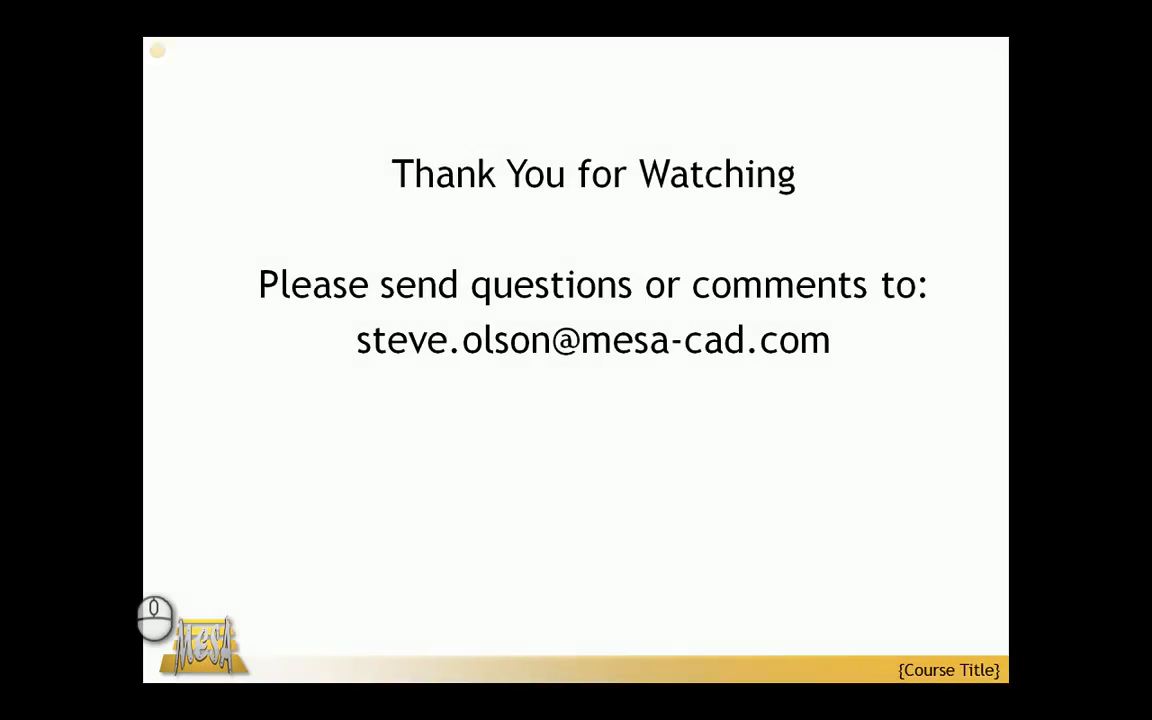